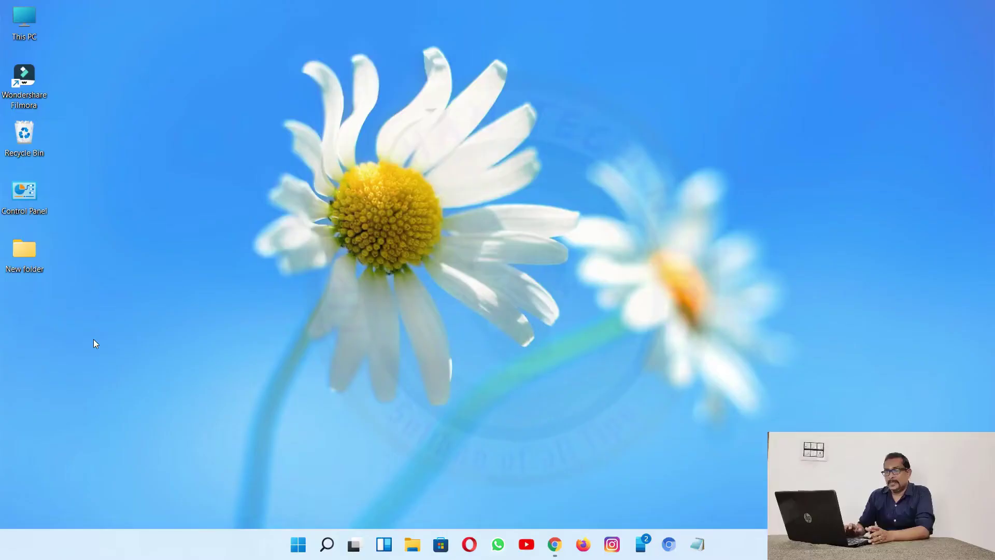
Create a new Excel worksheet on the desktop named EXCELL
right_click(95, 344)
click(360, 282)
text(EXCE.xlsx)
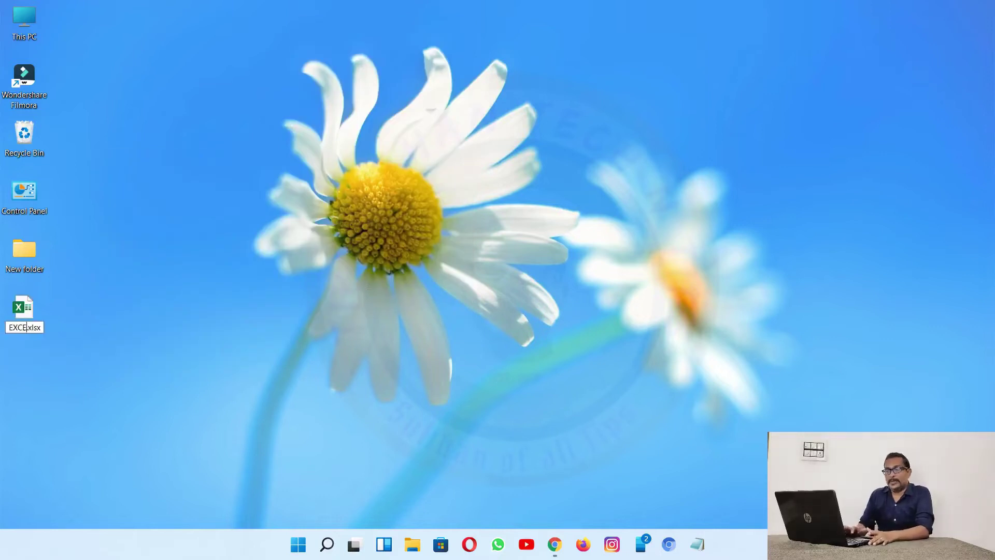
text(LL)
key(Return)
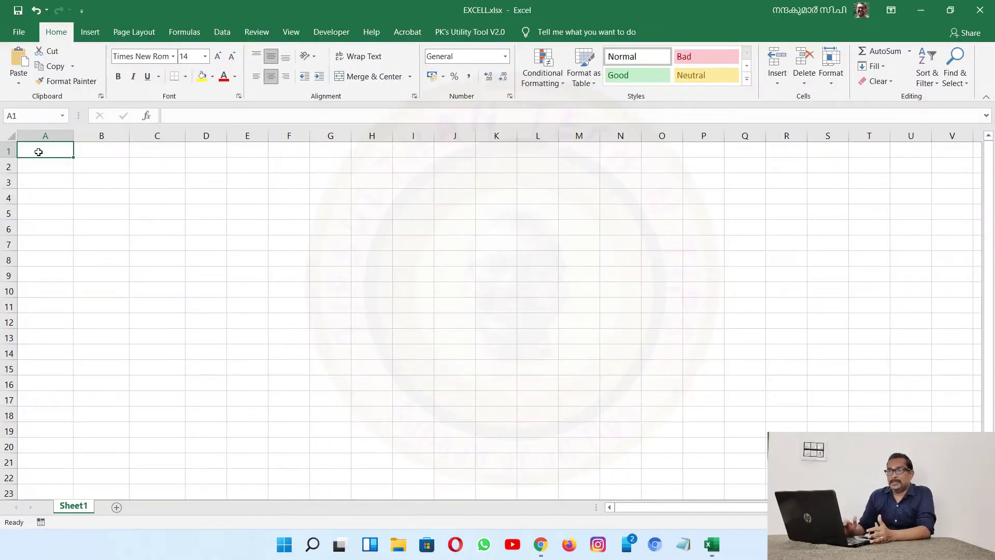
Enter 1–5 in A1:A5 and extend the series to 10 with the fill handle
text(1)
key(Return)
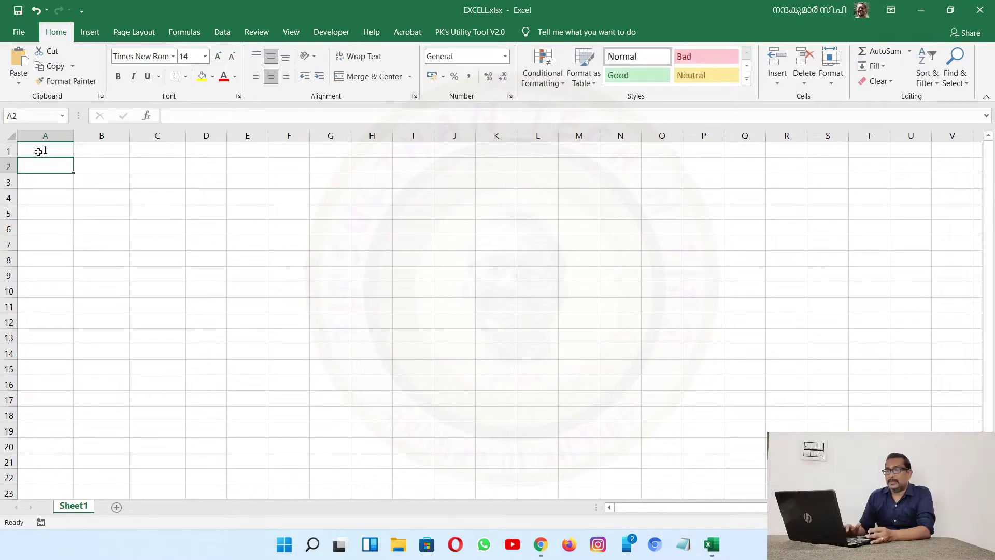
text(2)
key(Return)
text(3)
key(Return)
text(4)
key(Return)
text(5)
key(Return)
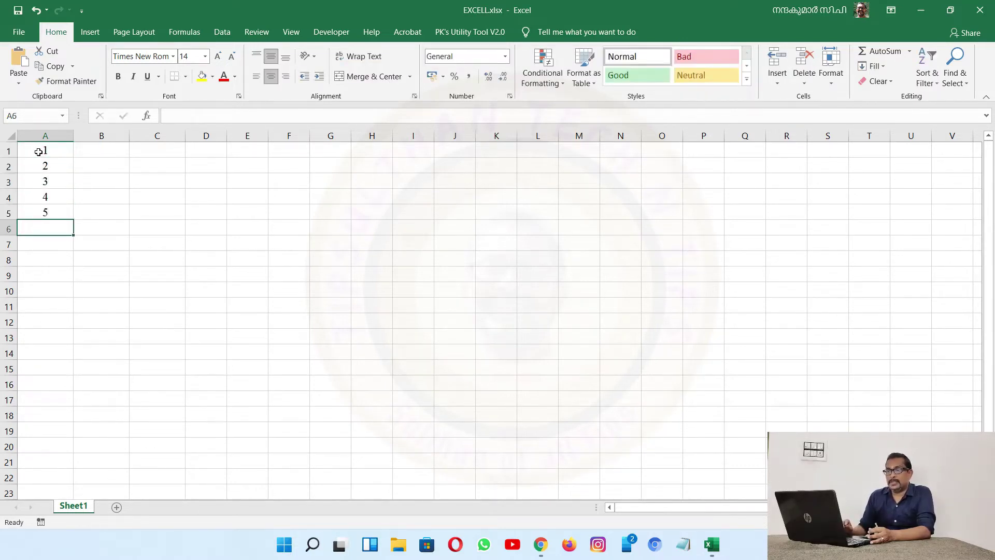
drag(57, 196, 60, 228)
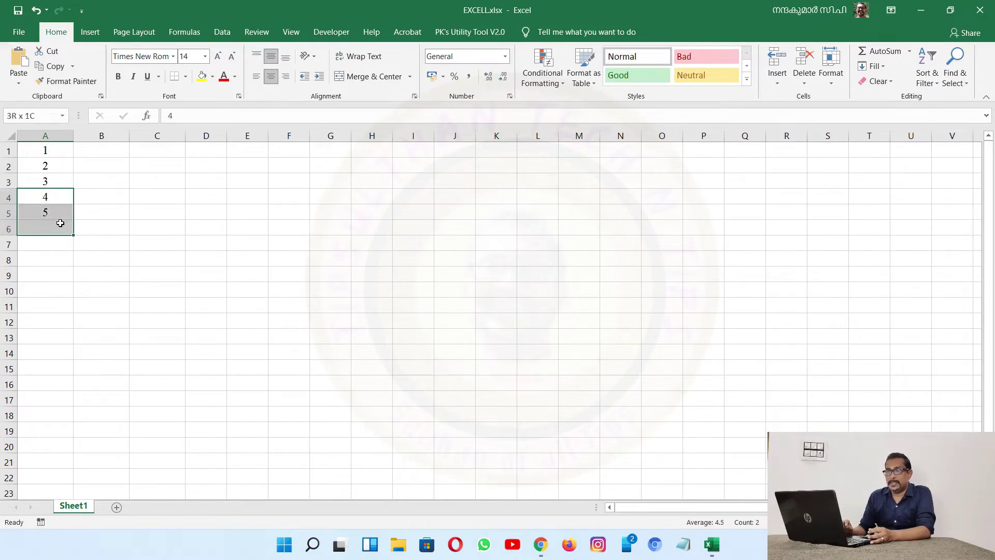
drag(61, 180, 80, 300)
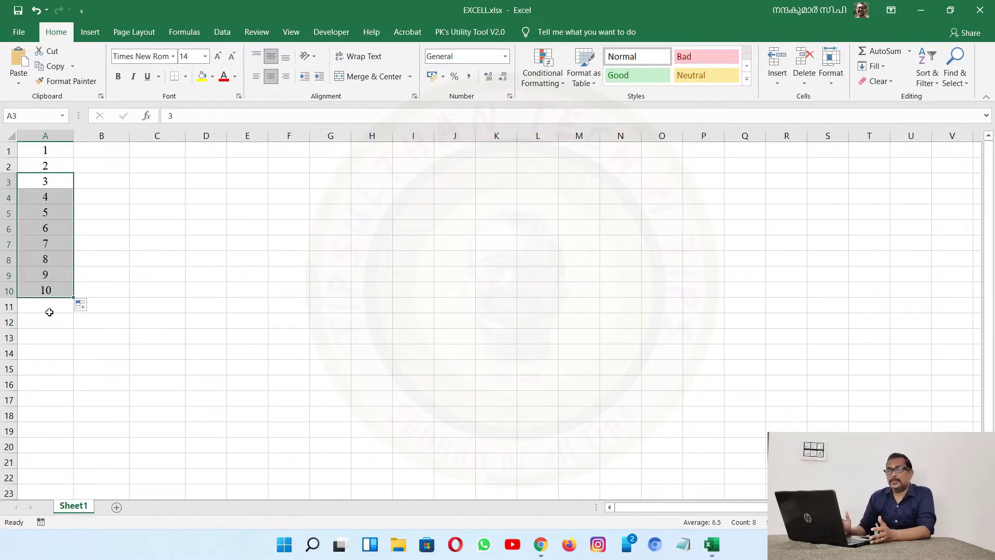
Enter 20, 30, 40, 50, 60 and 70 in A11:A16
click(48, 309)
text(20)
key(Return)
text(30)
key(Return)
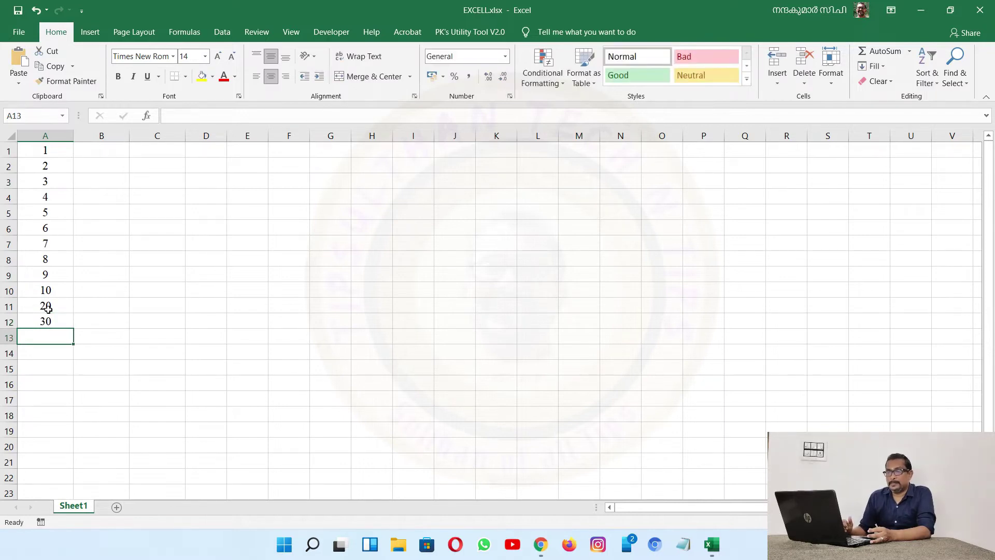
text(40)
key(Return)
text(50)
key(Return)
text(60)
key(Return)
text(70)
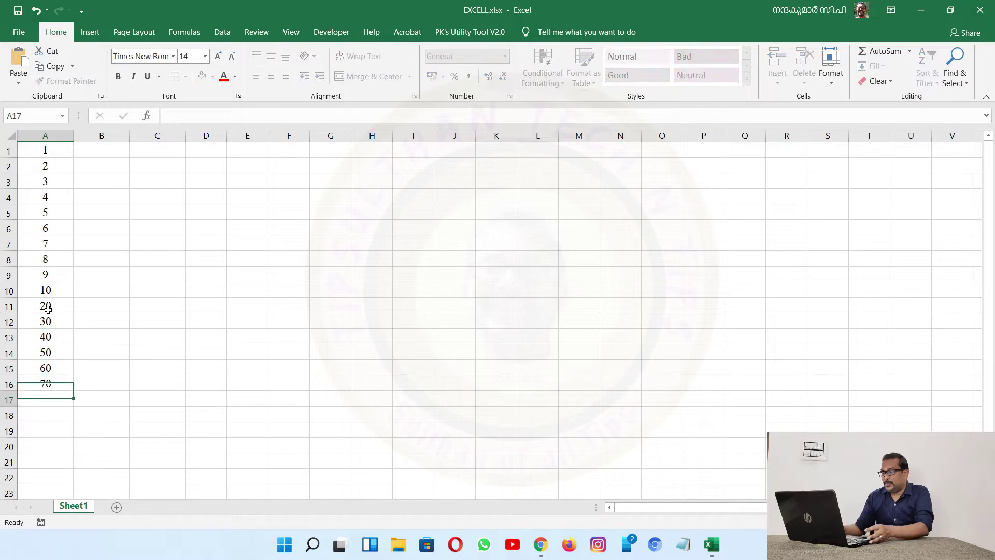
key(Return)
Continue with 75, 80, 85, 90 and 95 in A17:A21
text(75)
key(Return)
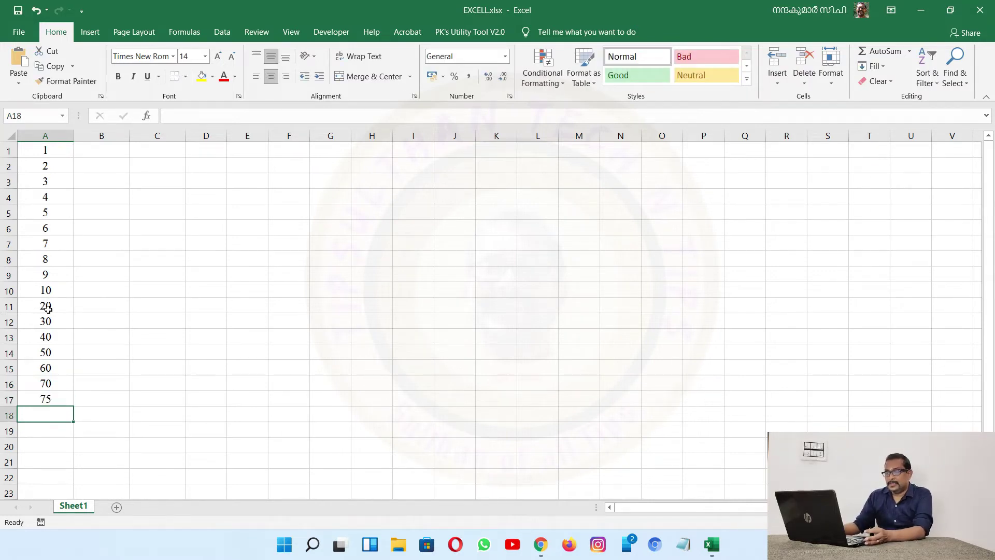
text(80)
key(Return)
text(85)
key(Return)
text(90)
key(Return)
text(100)
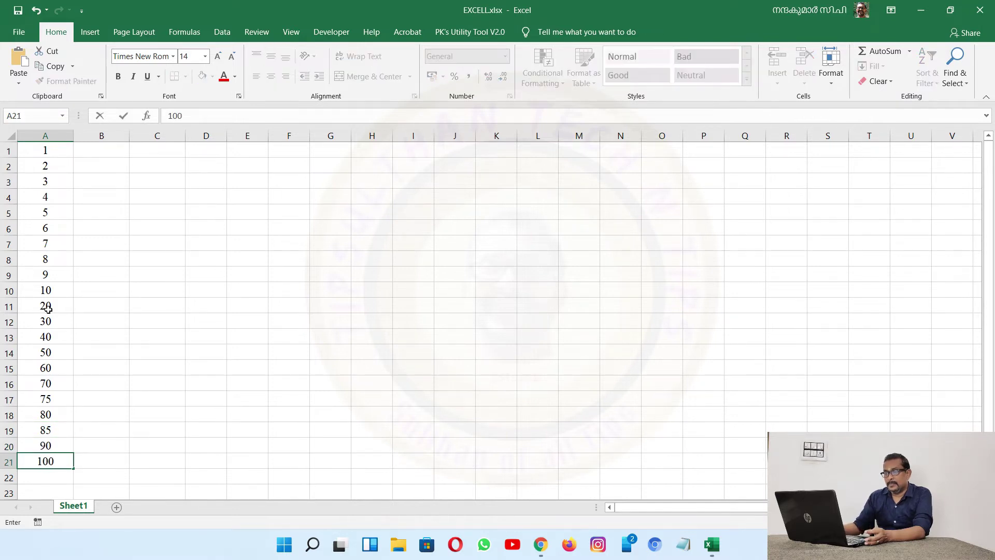
key(BackSpace)
key(BackSpace)
key(BackSpace)
text(95)
key(Return)
Enter 100 in A22, then try numerals I and II in column B and clear them
text(100)
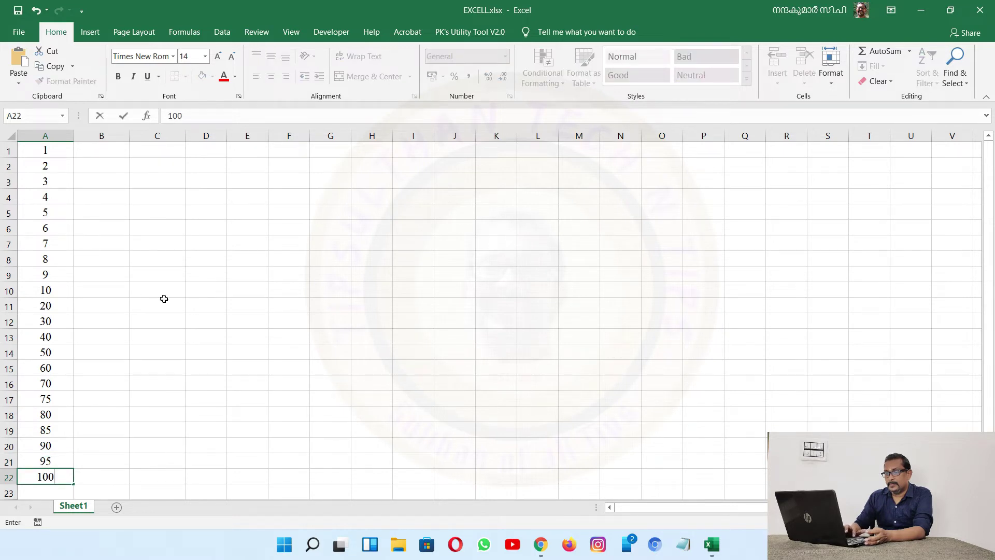
click(164, 299)
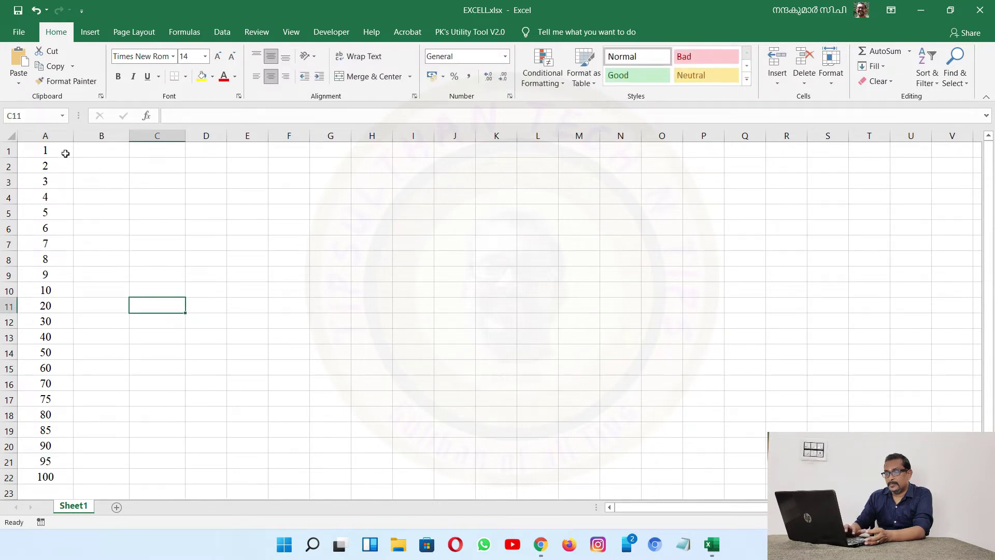
click(111, 151)
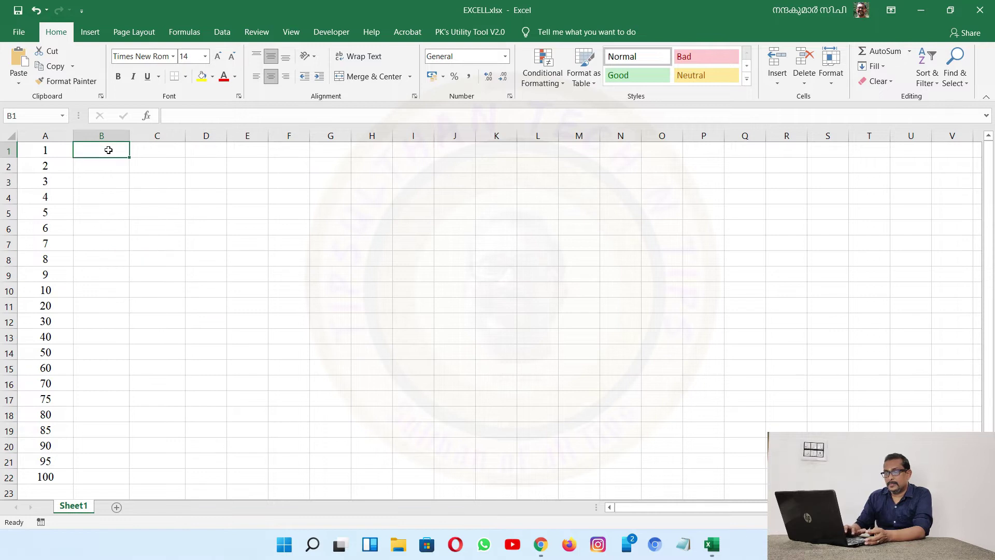
text(i)
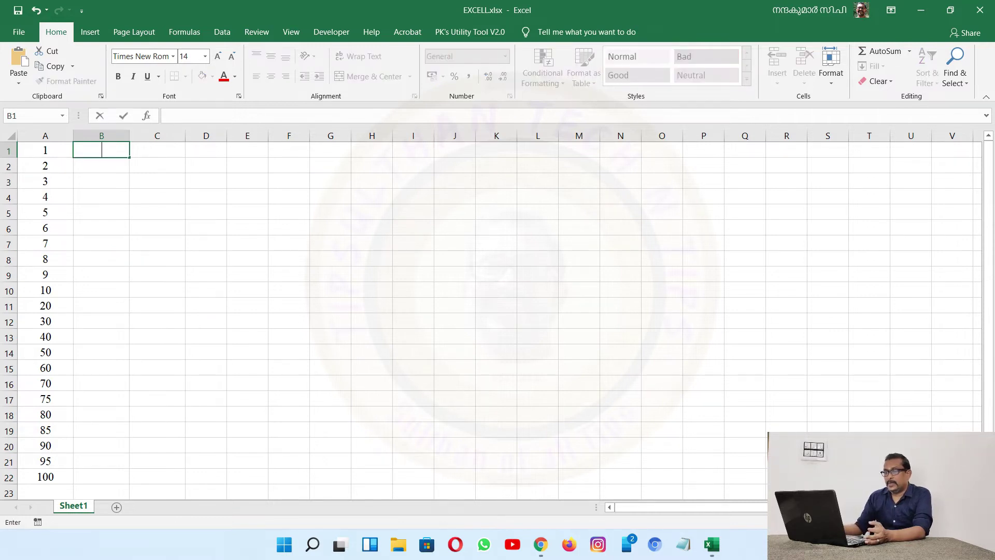
click(105, 168)
text(II)
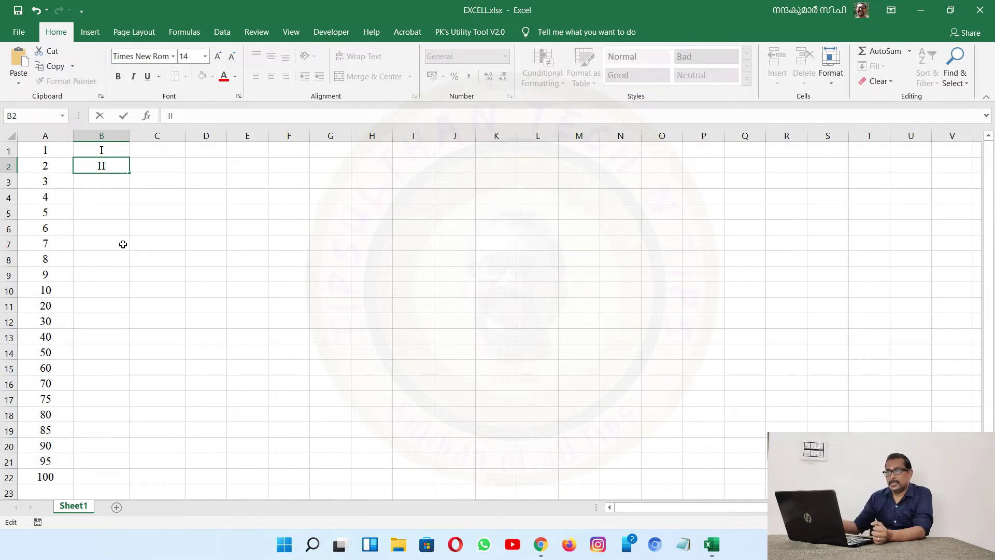
click(122, 245)
click(101, 151)
double_click(101, 151)
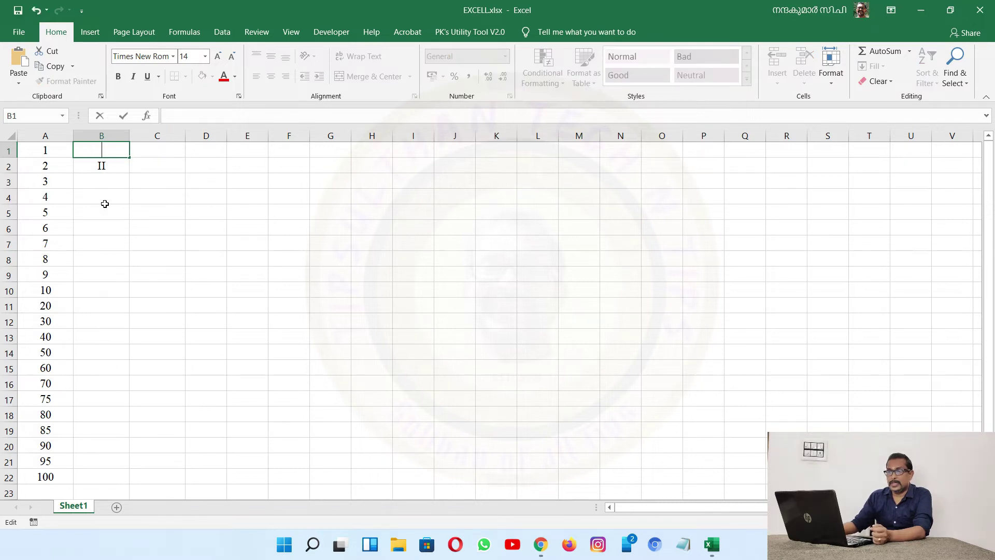
click(103, 167)
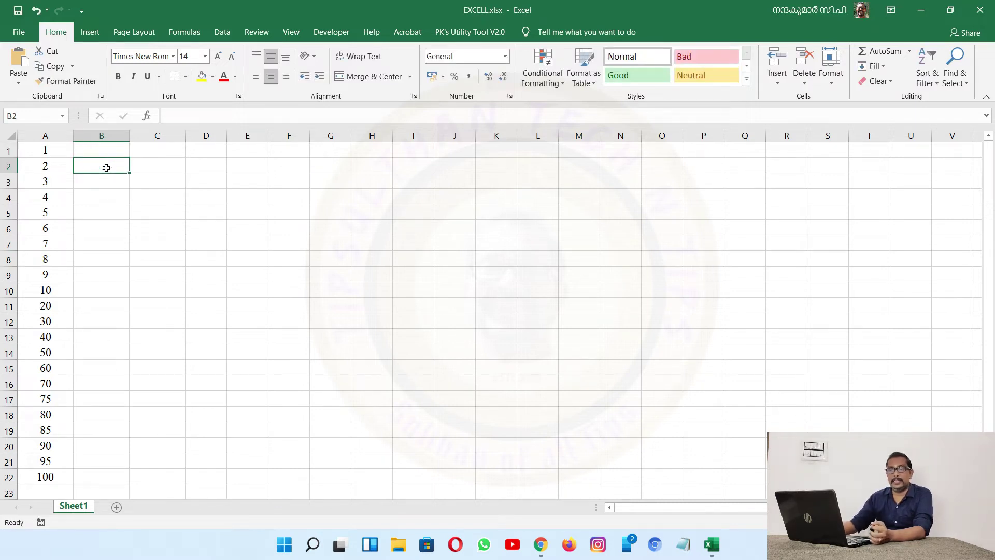
Insert a blank top row and add headers NUMBER in A1 and ROMAN in B1
click(8, 151)
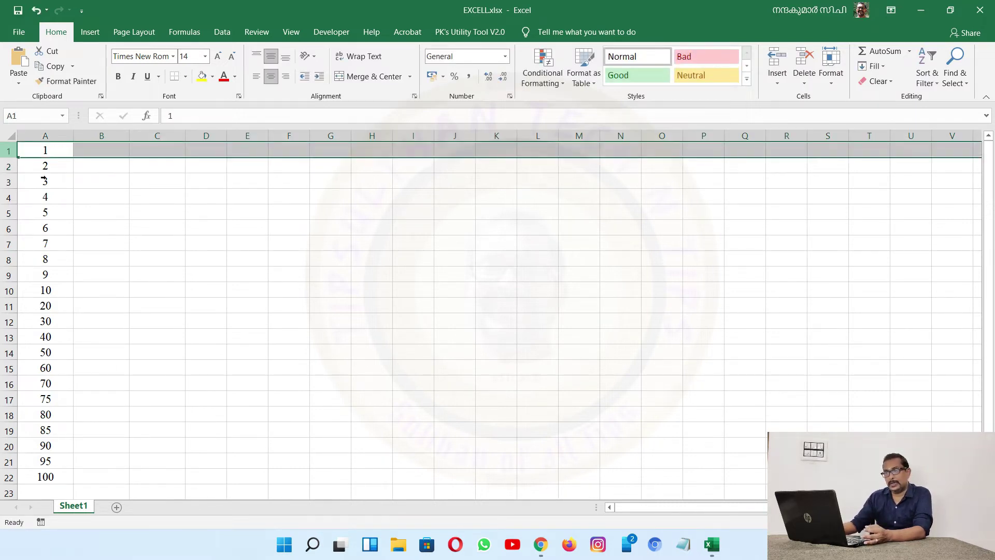
right_click(9, 152)
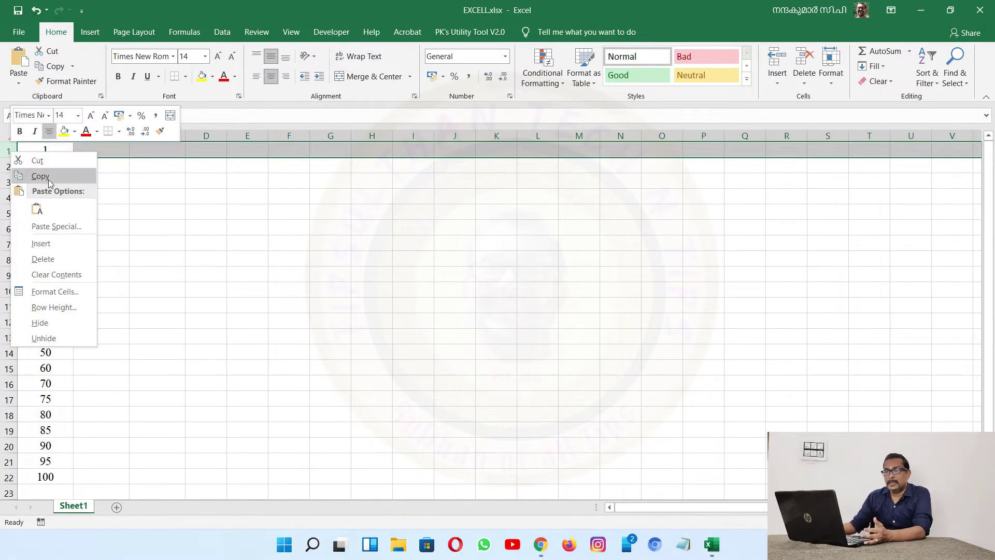
click(48, 243)
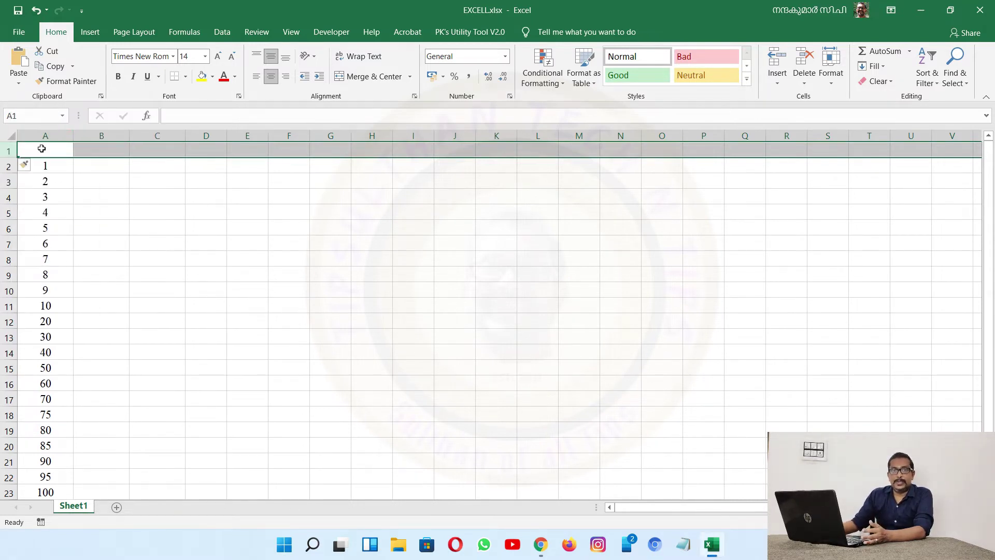
click(43, 152)
text(NUMBER)
key(Tab)
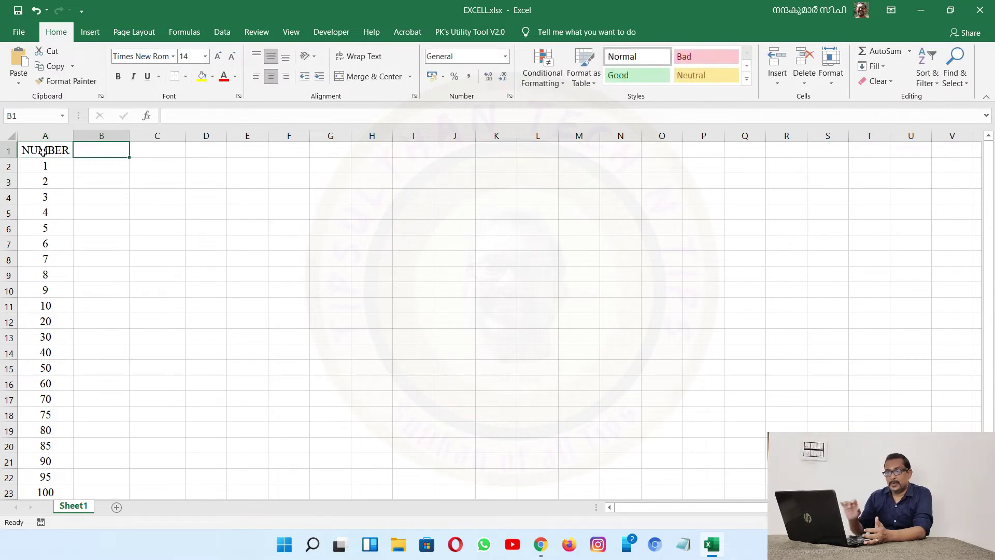
text(ROMAN)
click(95, 169)
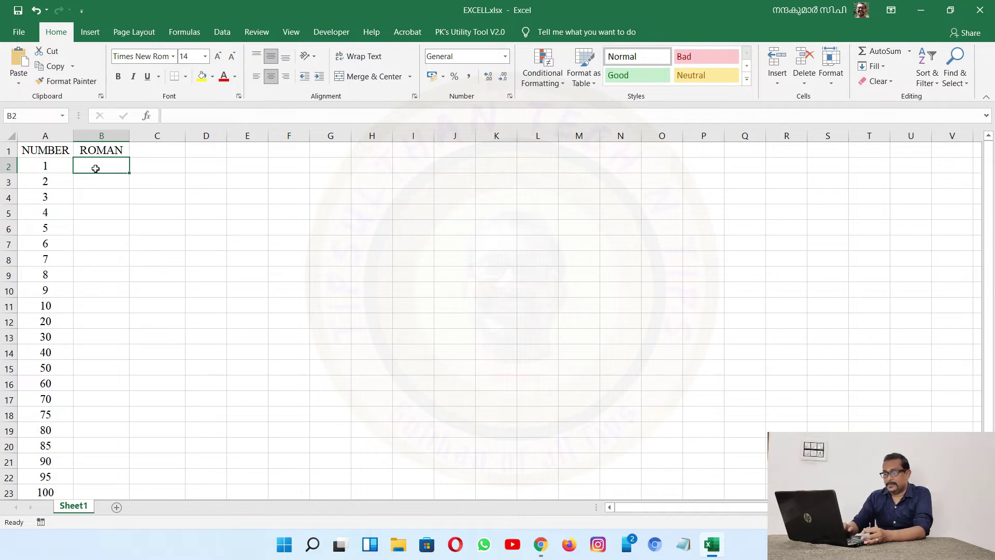
Enter =ROMAN(A2) in B2 so it shows I for the number 1
text(=)
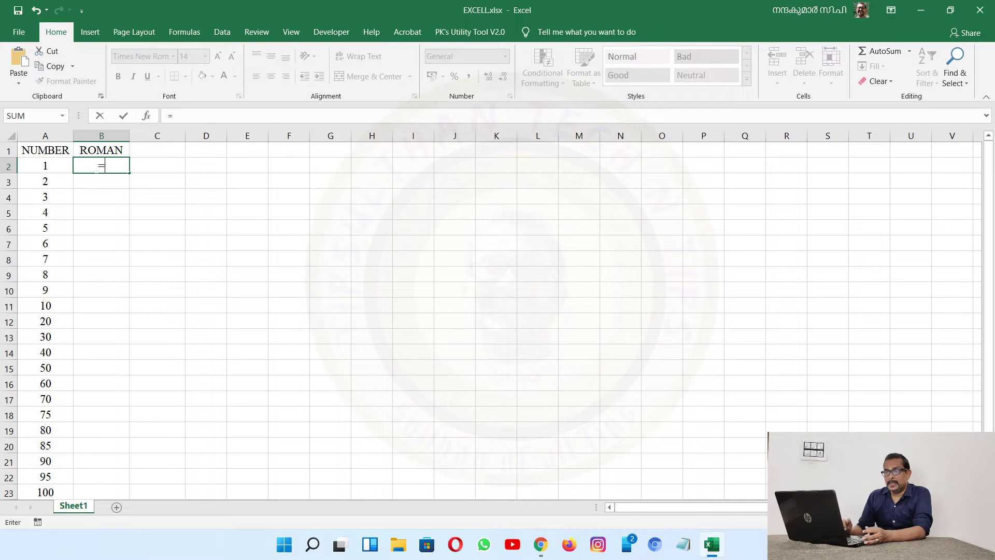
text(R)
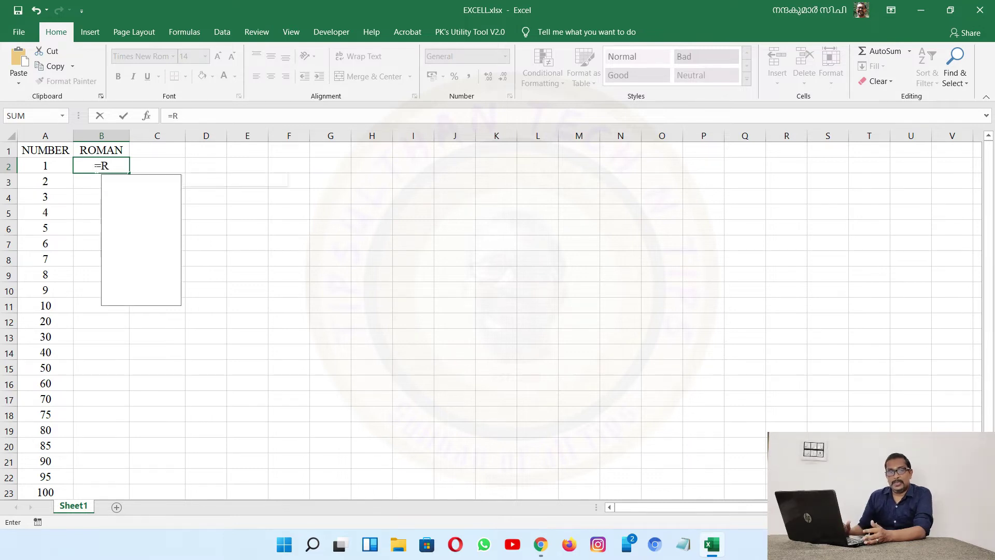
text(OMA)
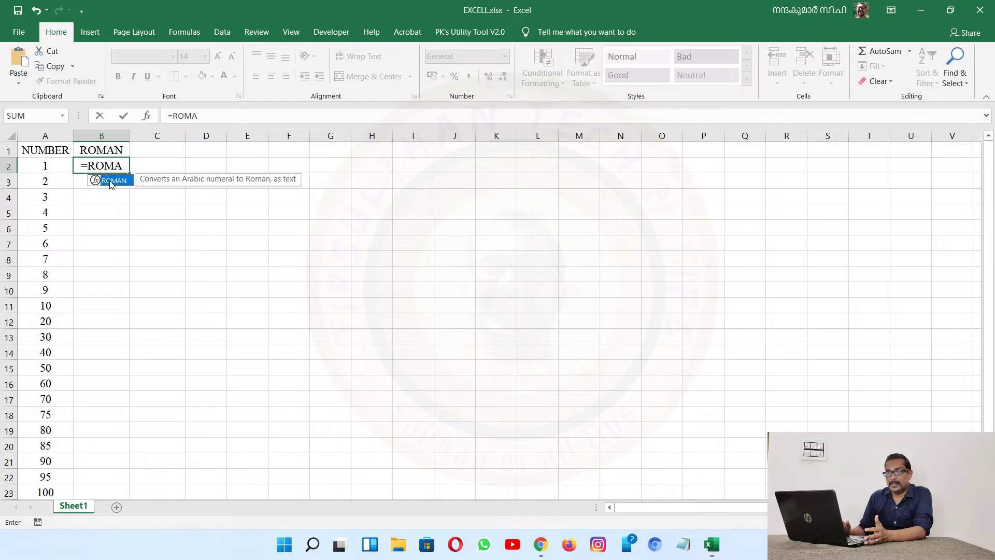
double_click(110, 184)
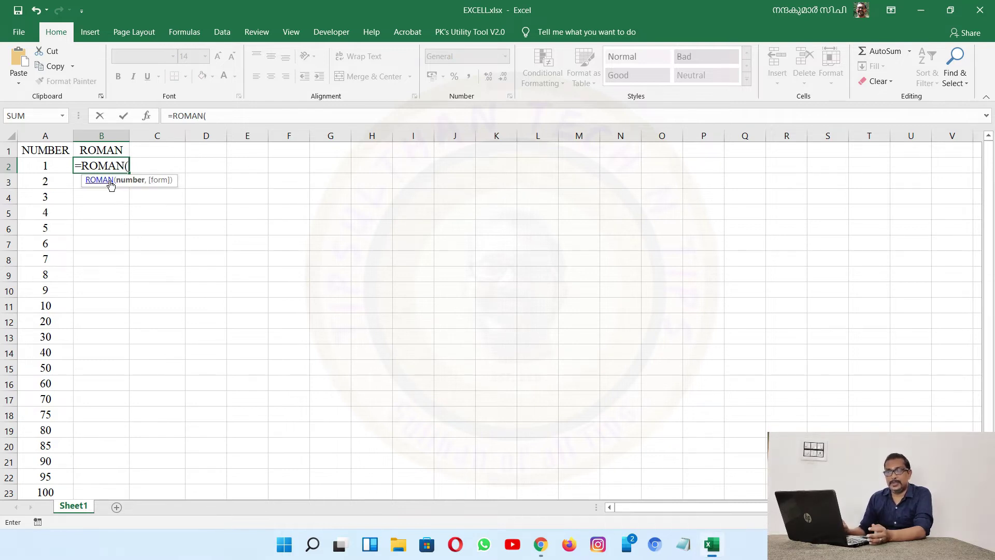
click(55, 169)
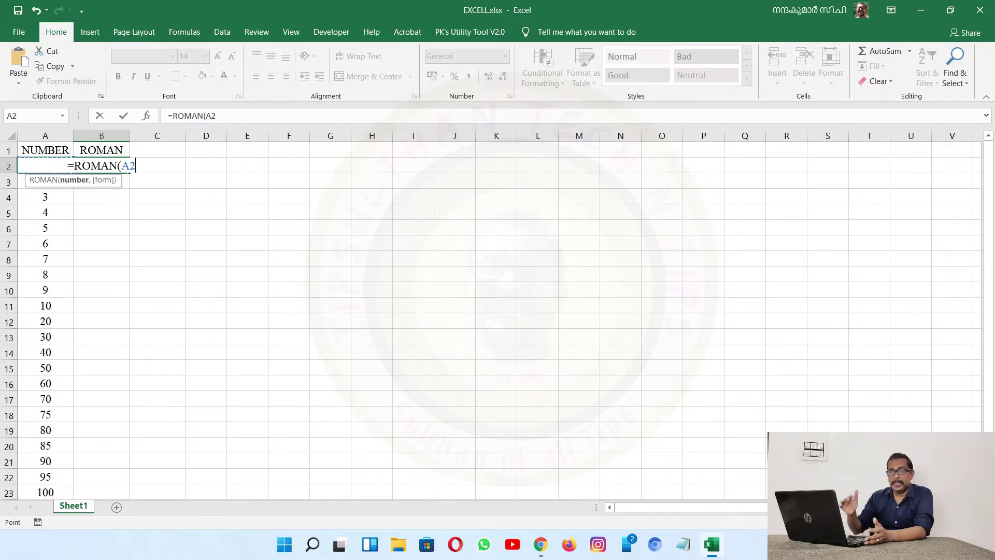
key(Return)
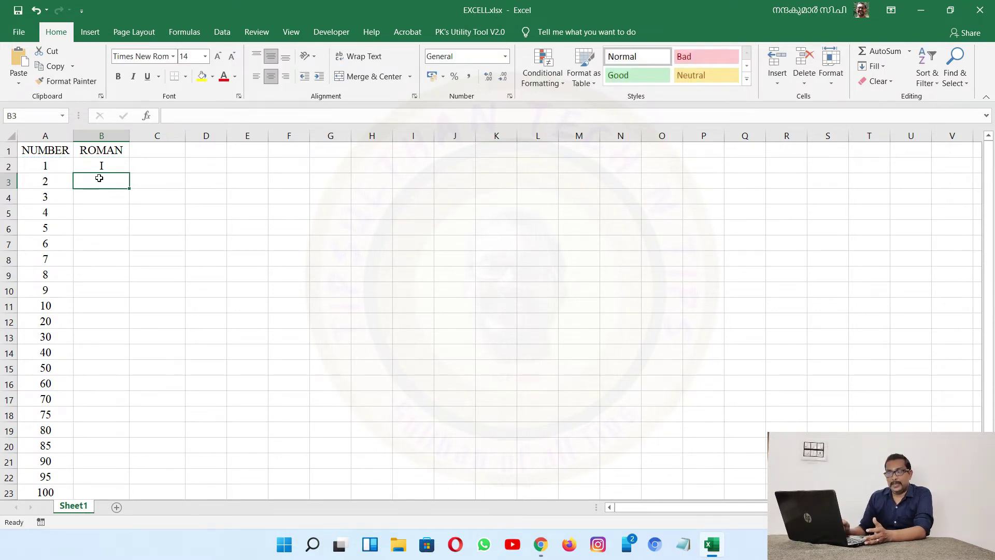
click(100, 166)
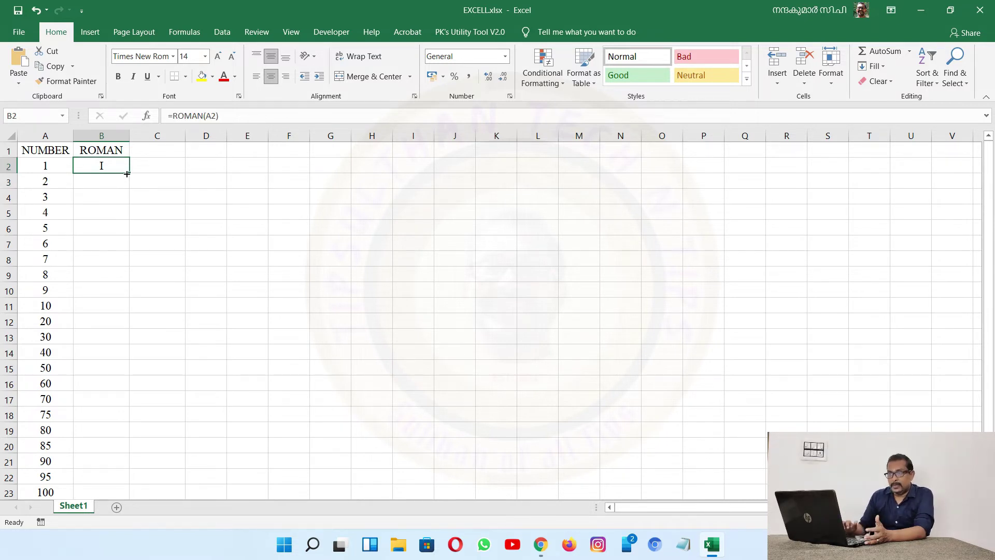
Copy the =ROMAN formula from B2 down through B23
drag(128, 173, 129, 187)
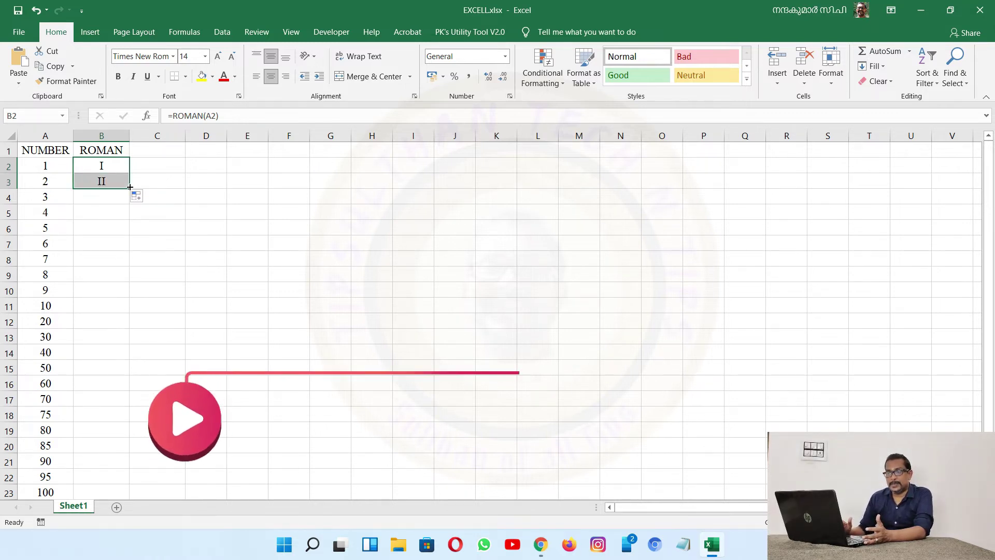
click(143, 224)
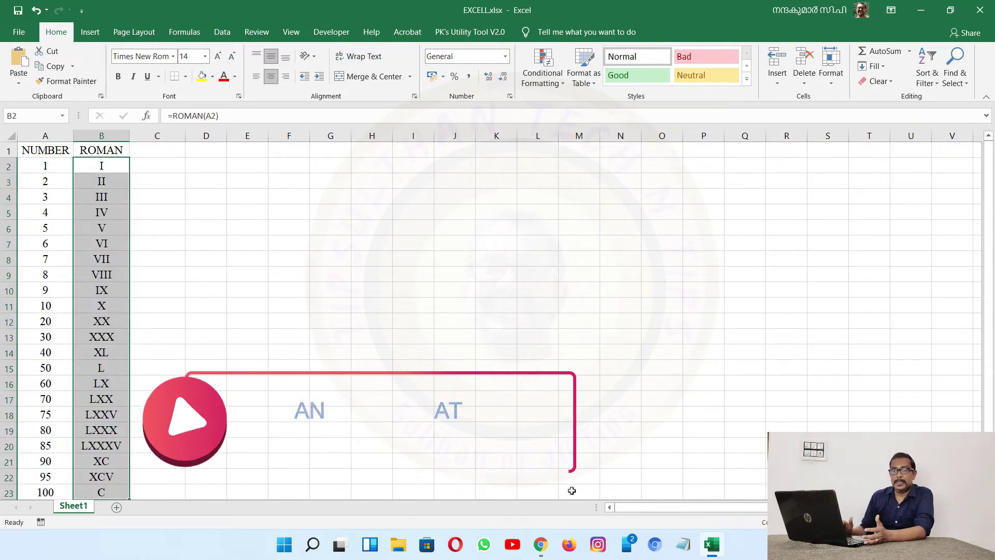
click(371, 398)
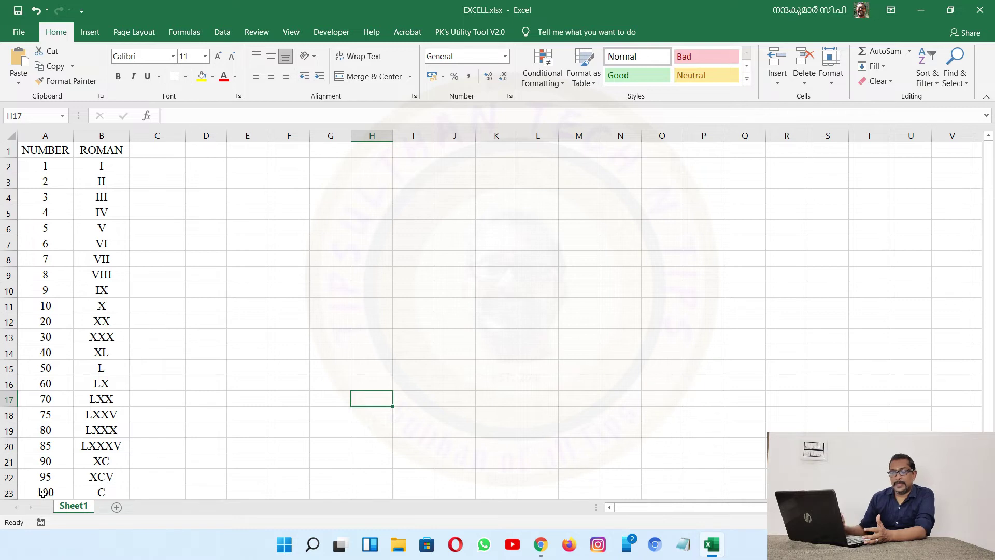
Test larger values in A23: 1000, 1001, 1002 and 2000
click(43, 493)
text(1000)
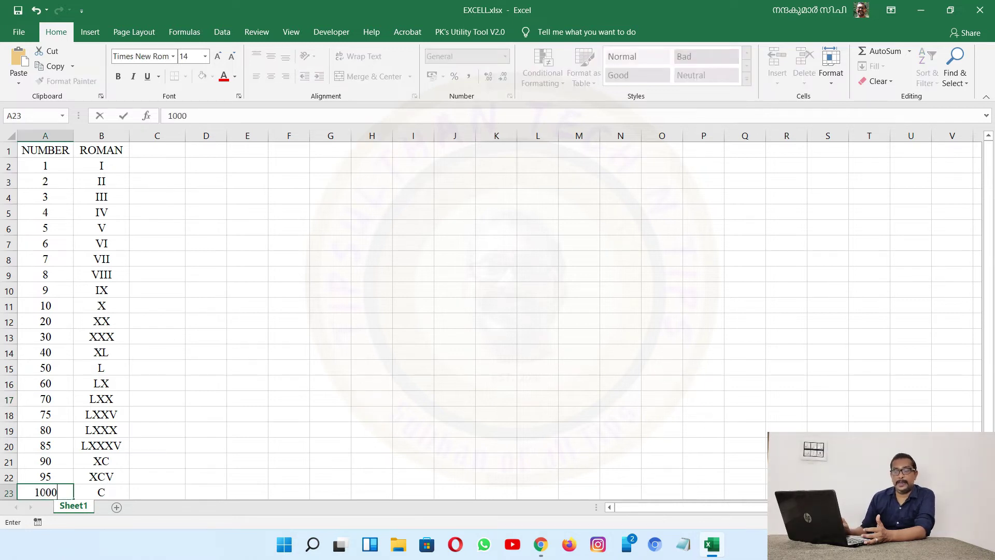
click(209, 481)
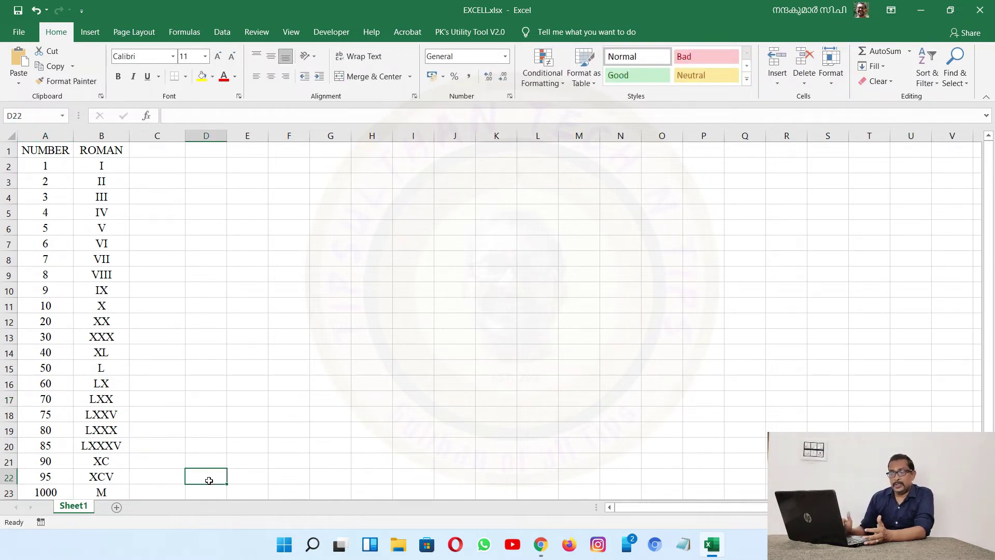
click(44, 493)
text(1001)
key(Return)
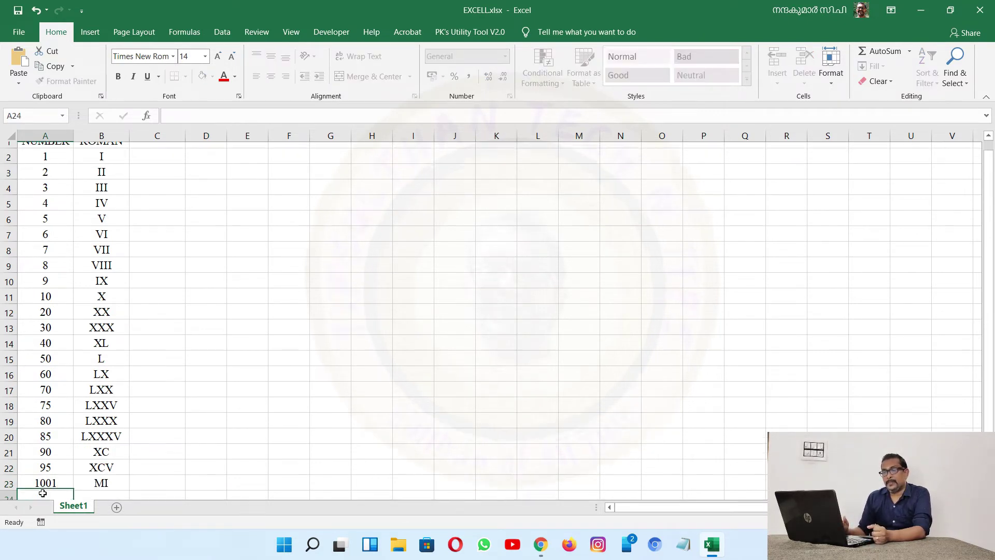
click(46, 469)
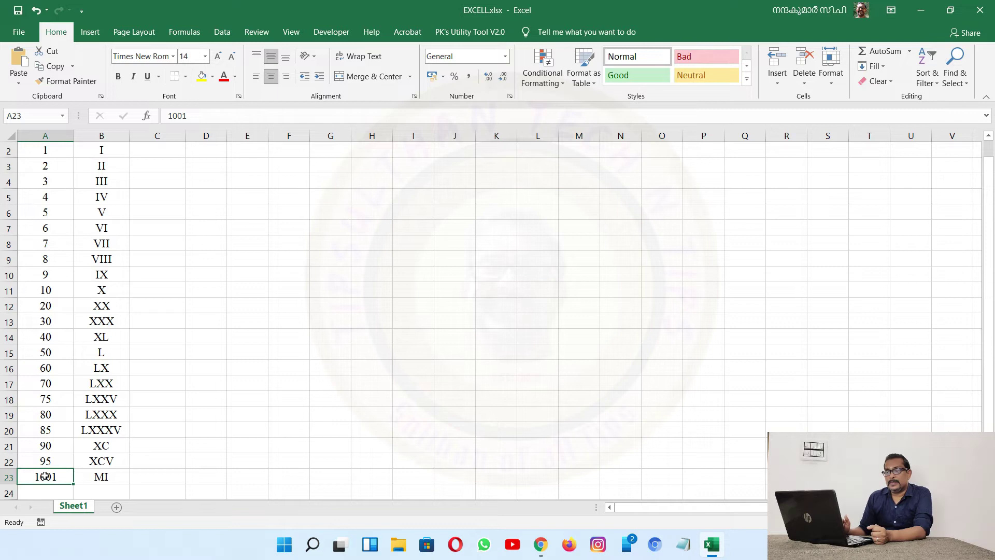
text(1002)
key(Return)
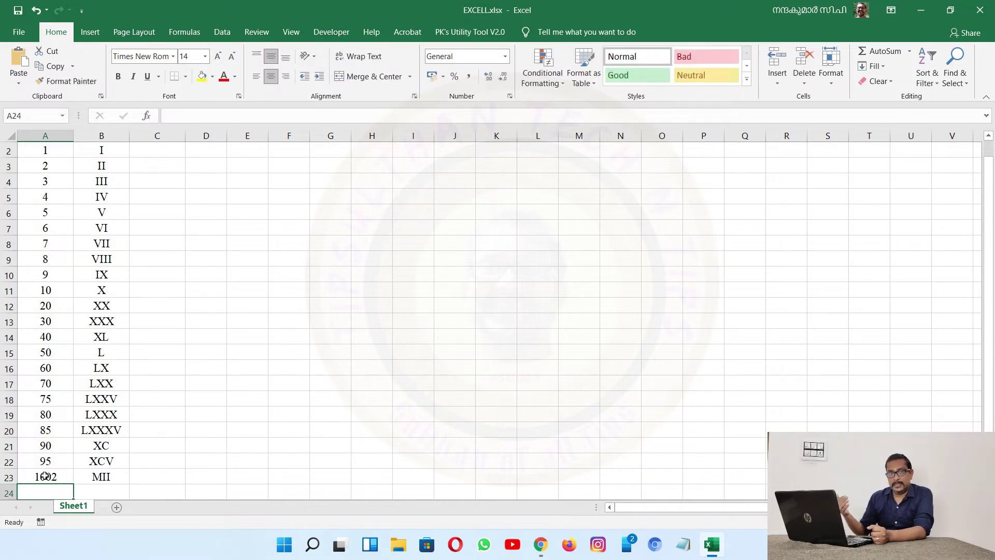
click(47, 475)
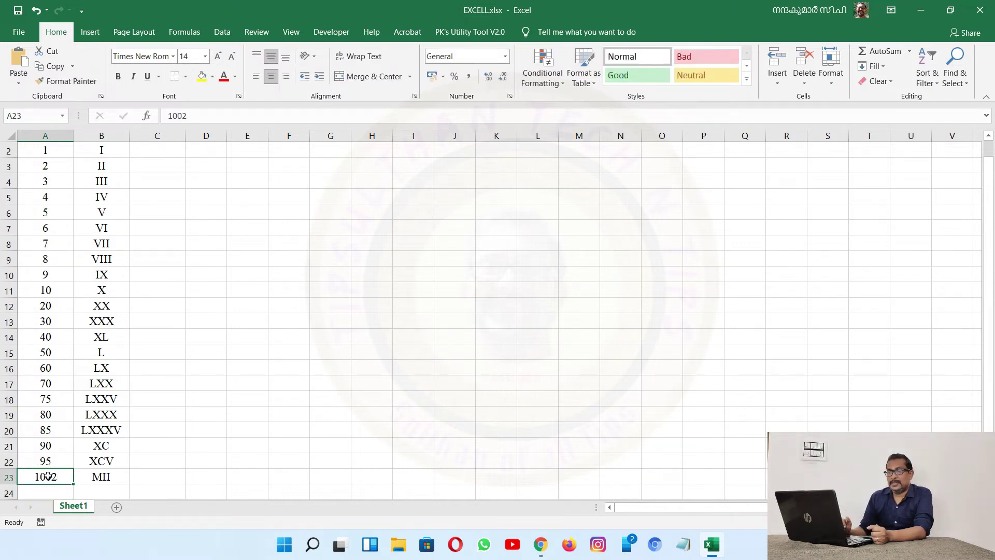
text(2000)
key(Return)
Change A23 to 3000 and then 3001, shown as MMMI
double_click(49, 476)
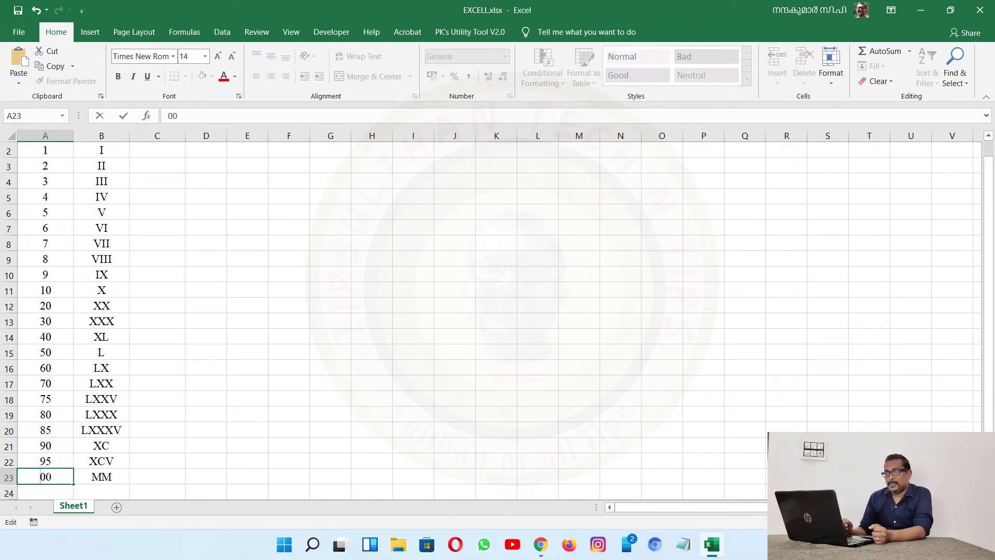
key(Return)
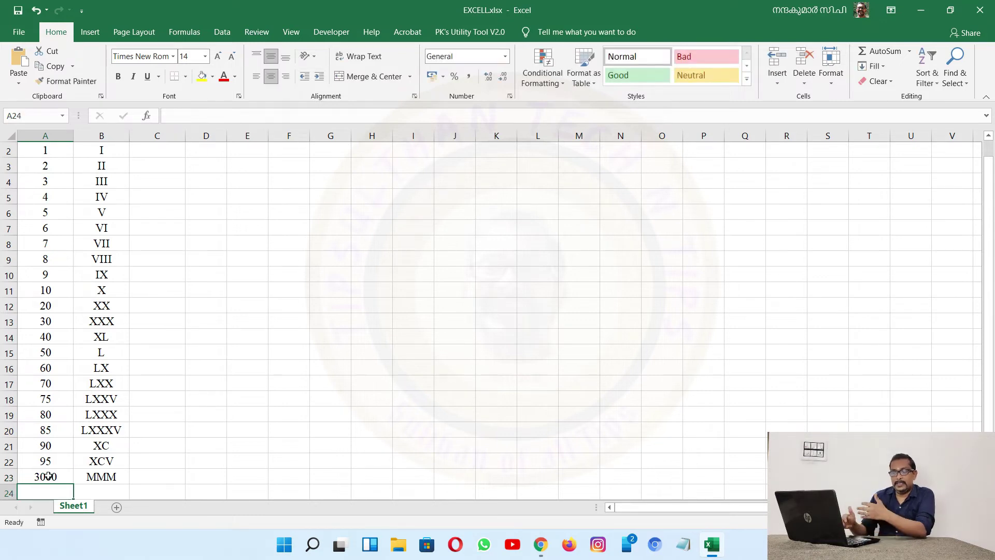
double_click(53, 479)
key(BackSpace)
key(Return)
text(001)
key(Return)
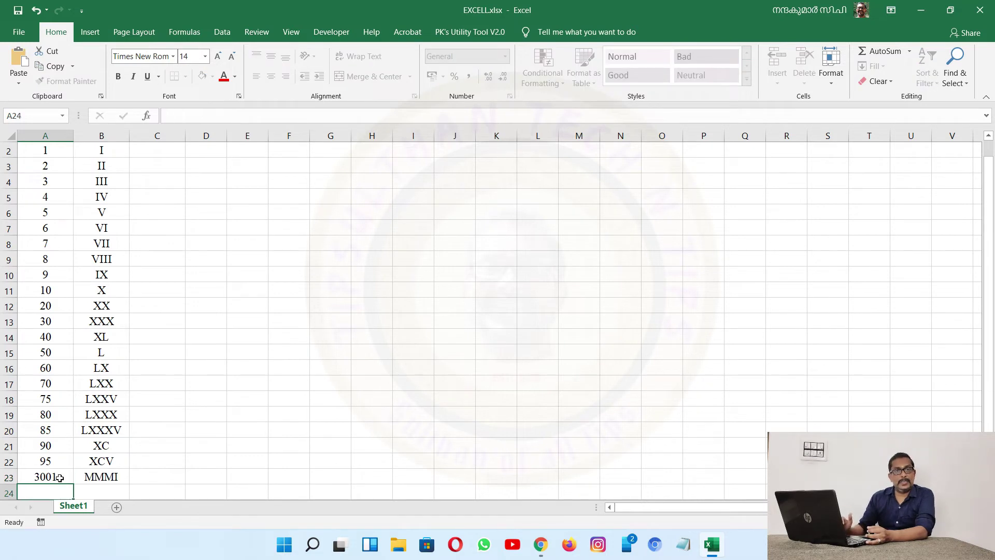
drag(988, 351, 988, 332)
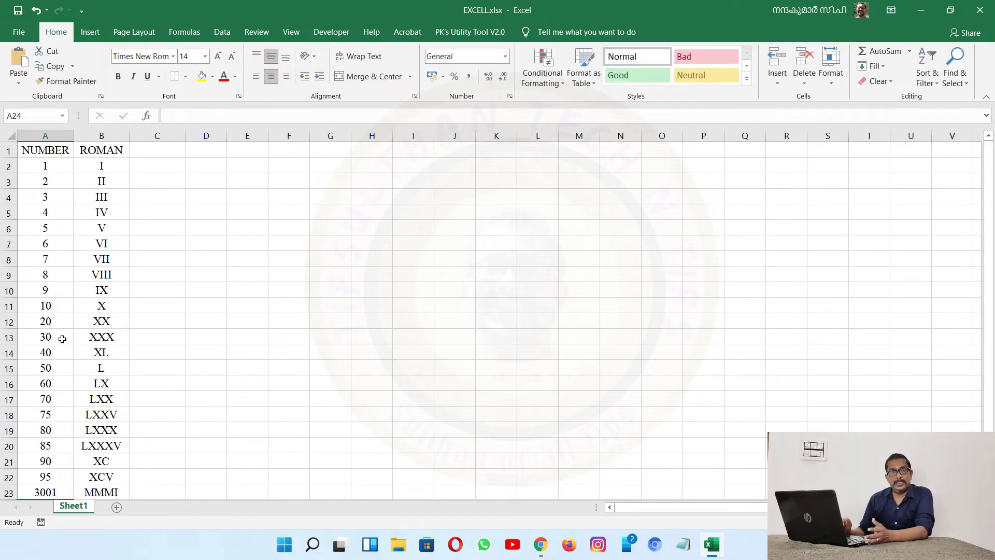
Change A15 to 15 and then 45, shown as XLV
click(42, 373)
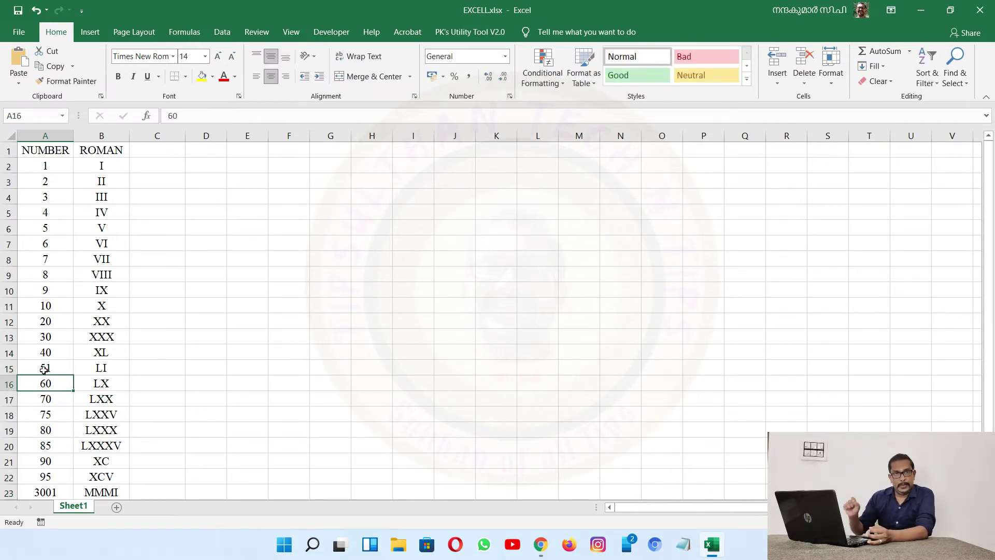
text(15)
key(Return)
click(50, 371)
text(45)
key(Return)
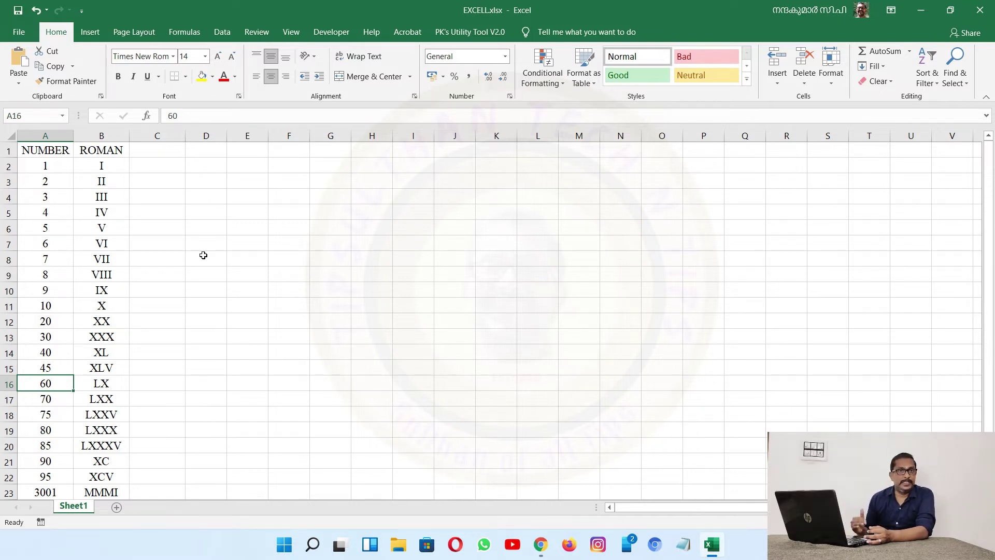
click(162, 152)
Add the NUMBER header in C1 and enter =ARABIC(B2) in C2
text(NUMBER)
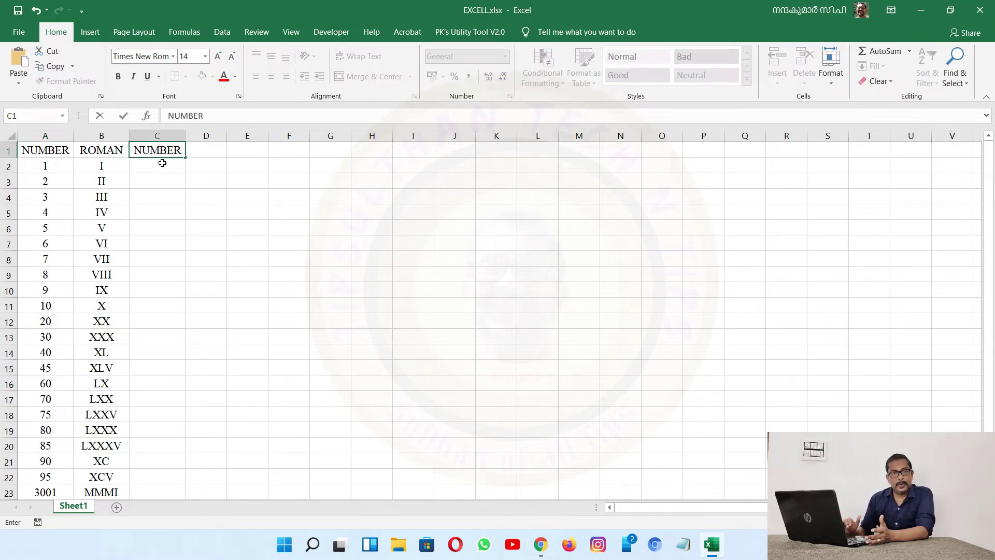
click(163, 170)
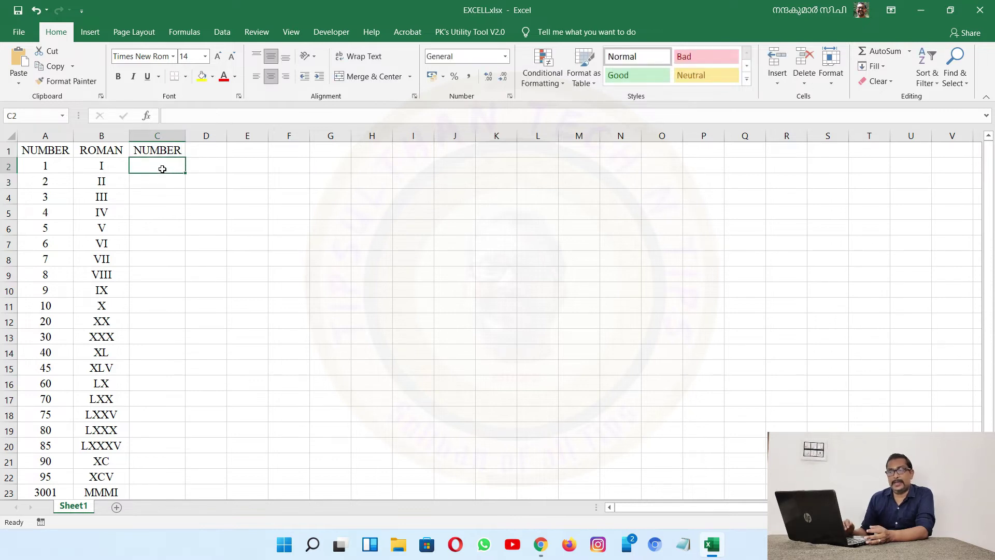
text(=)
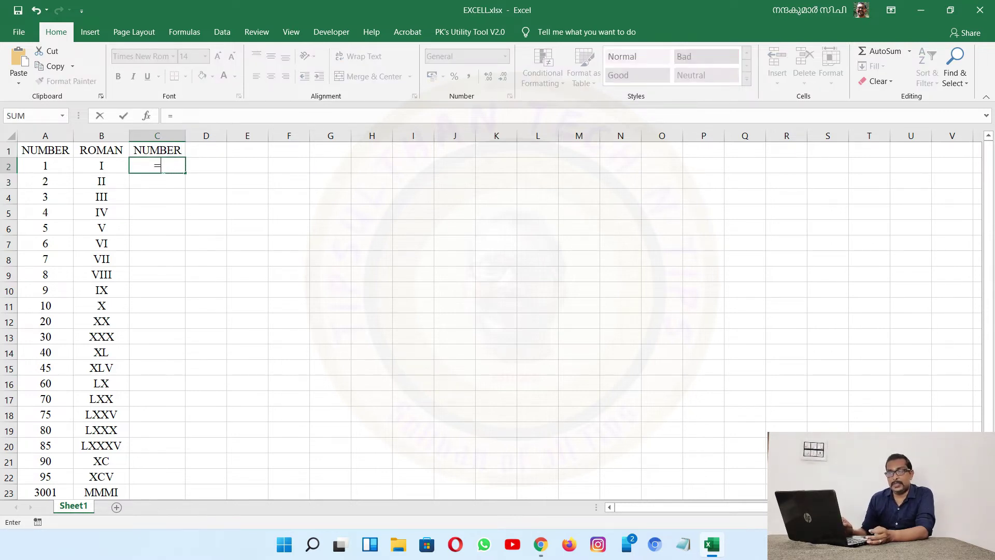
text(ARA)
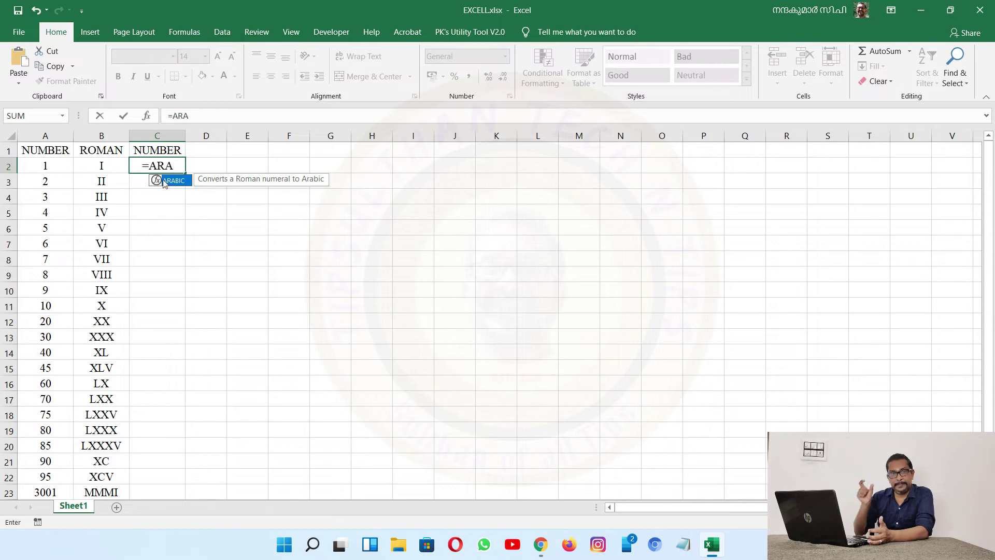
double_click(168, 183)
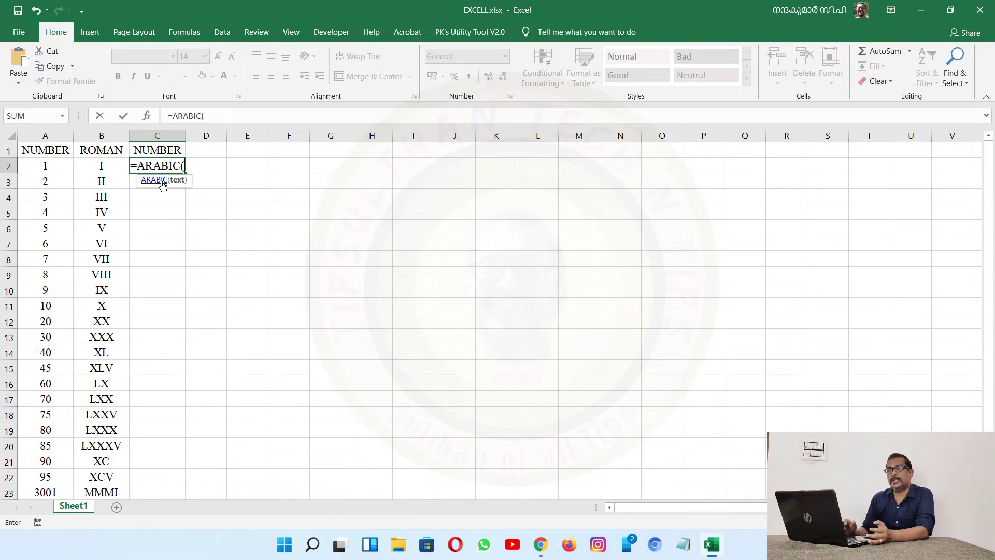
click(102, 175)
key(Return)
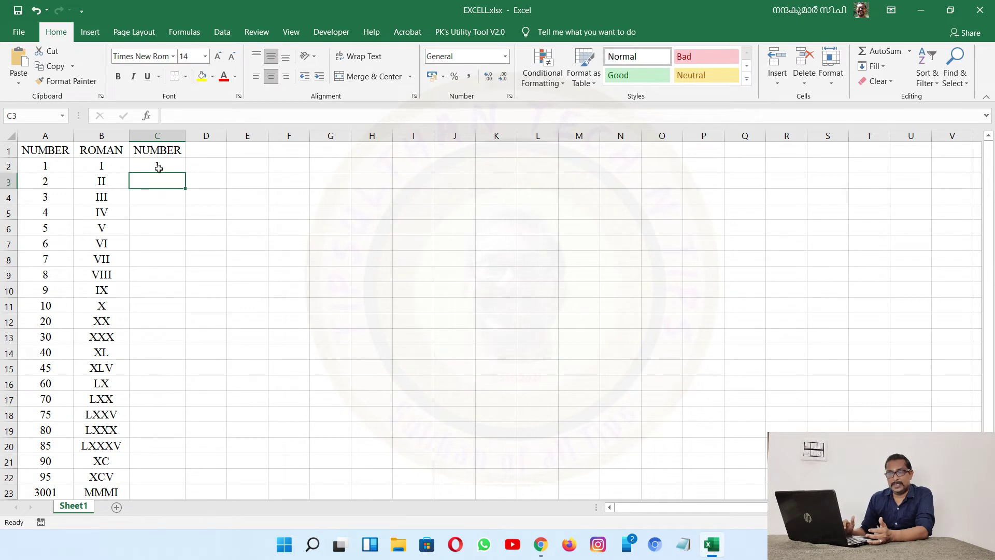
Fill the ARABIC formula down column C to C23
drag(159, 168, 159, 182)
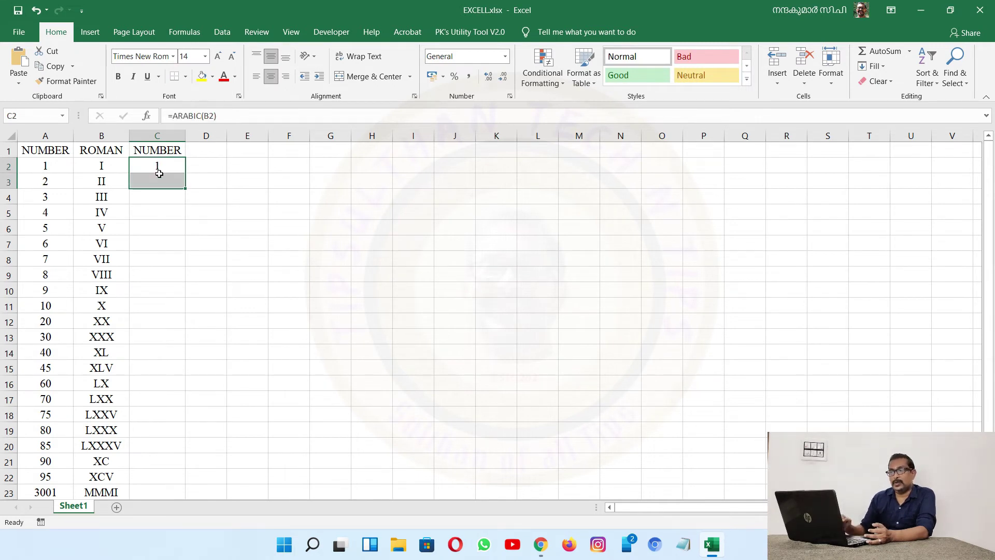
click(241, 181)
click(182, 171)
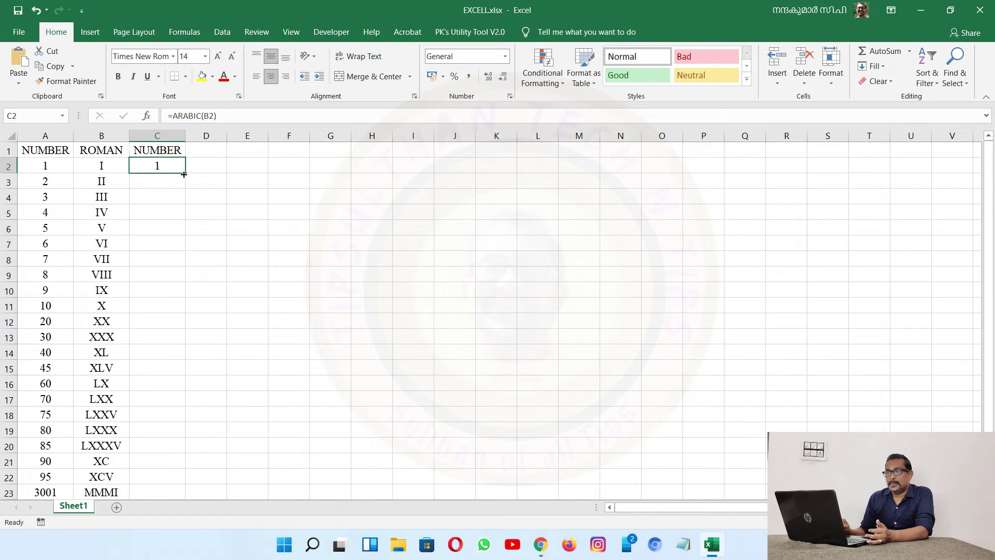
drag(184, 182, 173, 508)
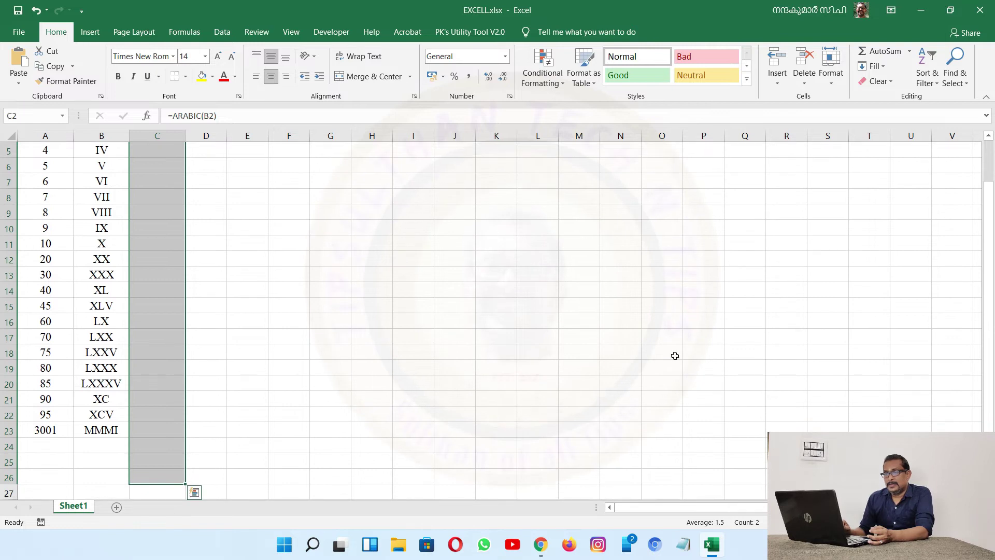
scroll(990, 156, up, 2)
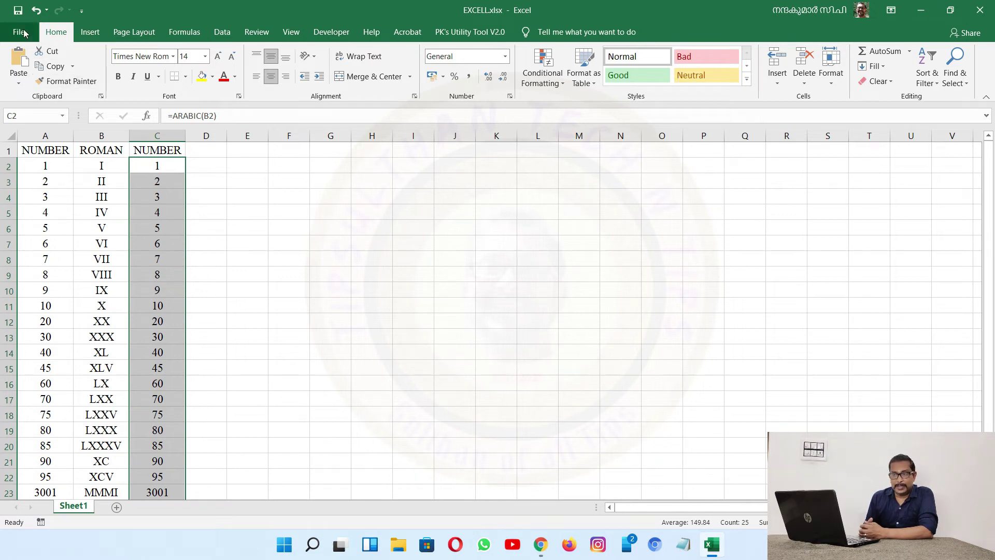
Type BOOK, PEN, PENCIL, INK, PIZZA, BURGER and JUICE down B2:B8
text(BOOK)
key(Return)
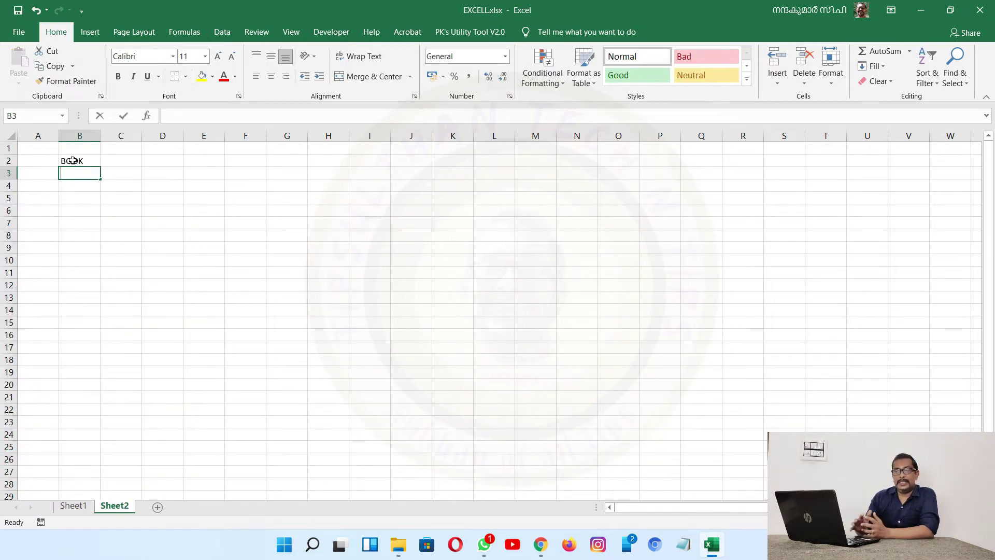
text(PEN)
key(Return)
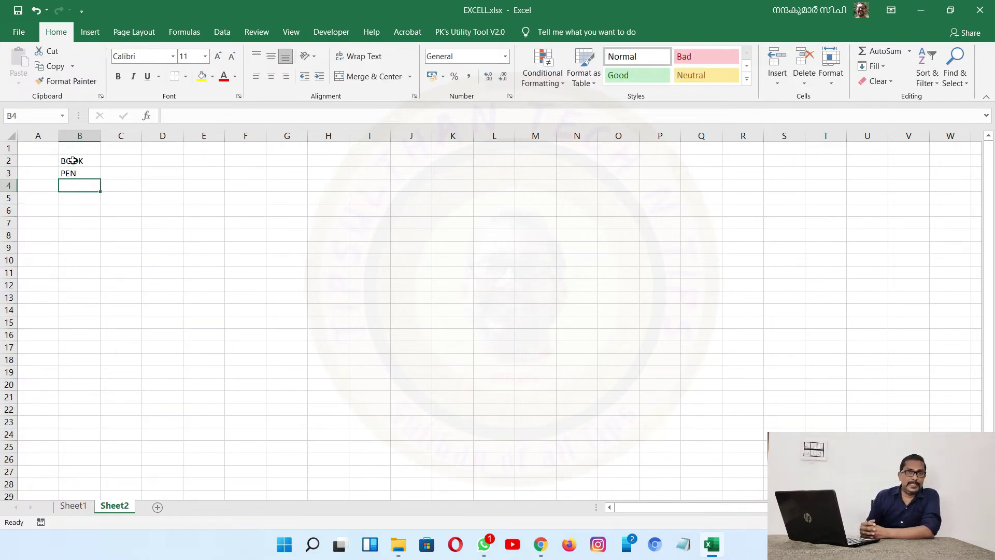
text(PENCIL)
key(Return)
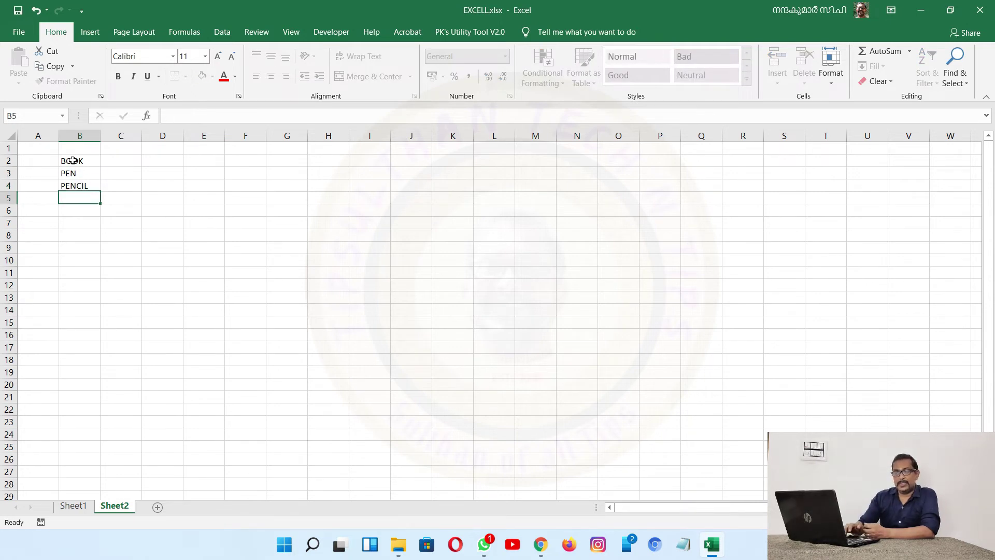
text(INK)
key(Return)
text(PIZZA)
key(Return)
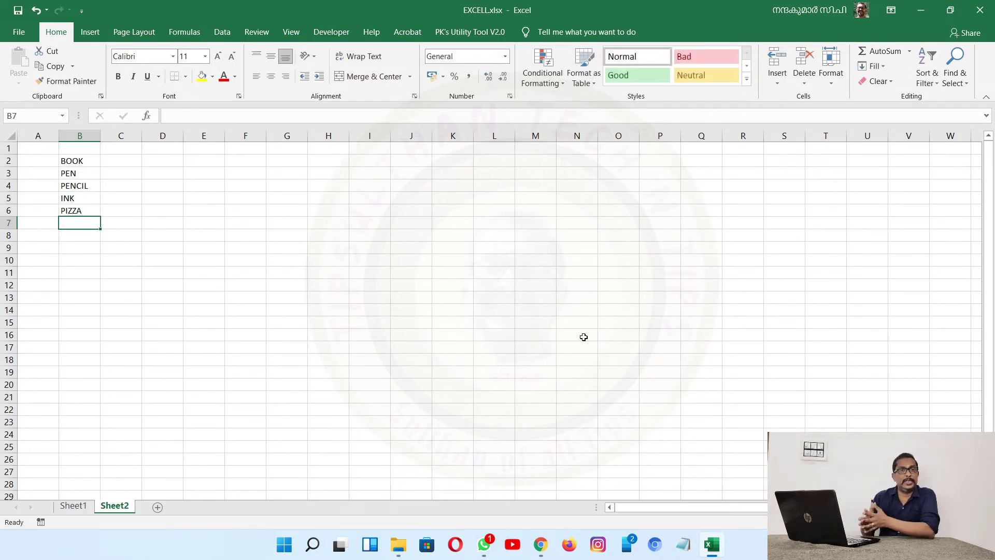
text(BURGER)
key(Return)
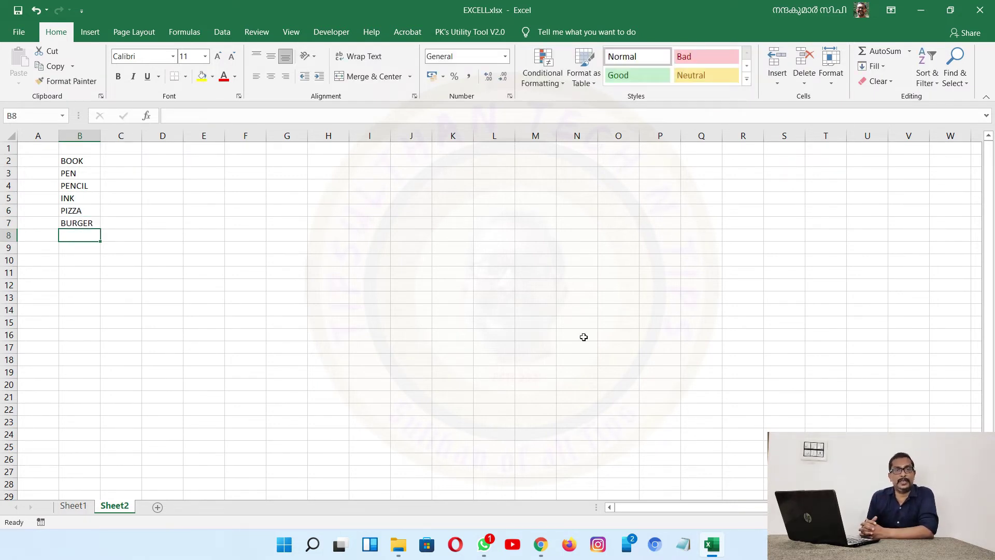
text(JUICE)
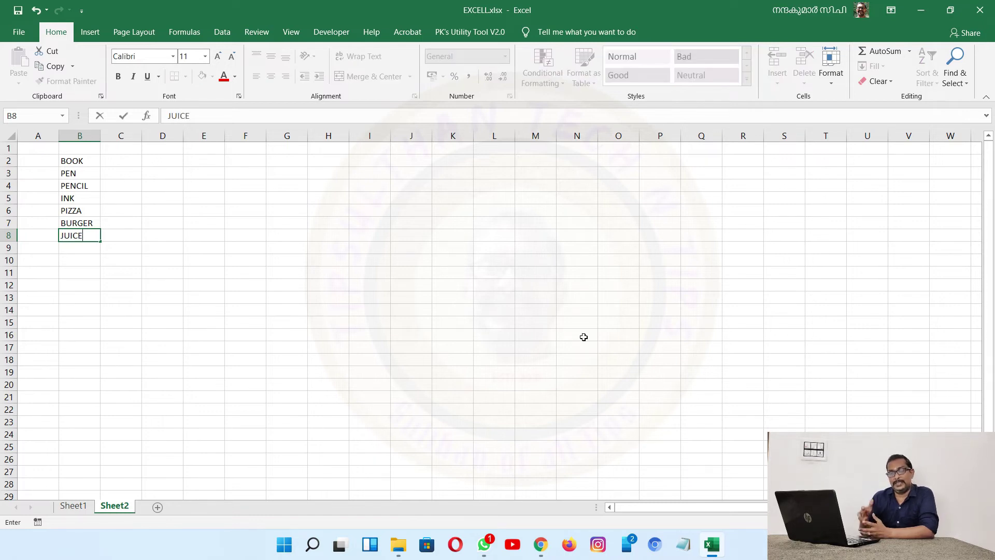
key(Return)
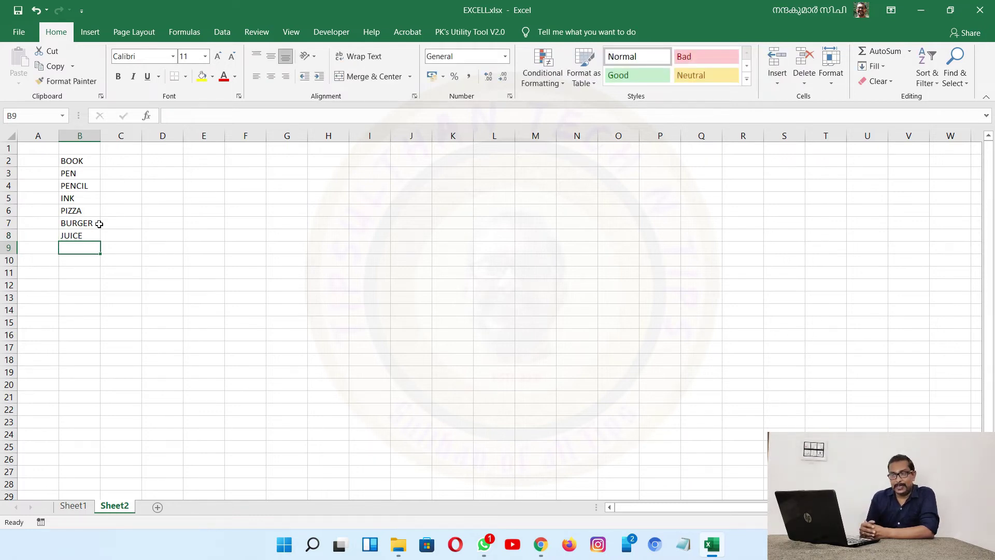
Autofit column B to its entries and widen it slightly
double_click(101, 136)
drag(96, 134, 108, 133)
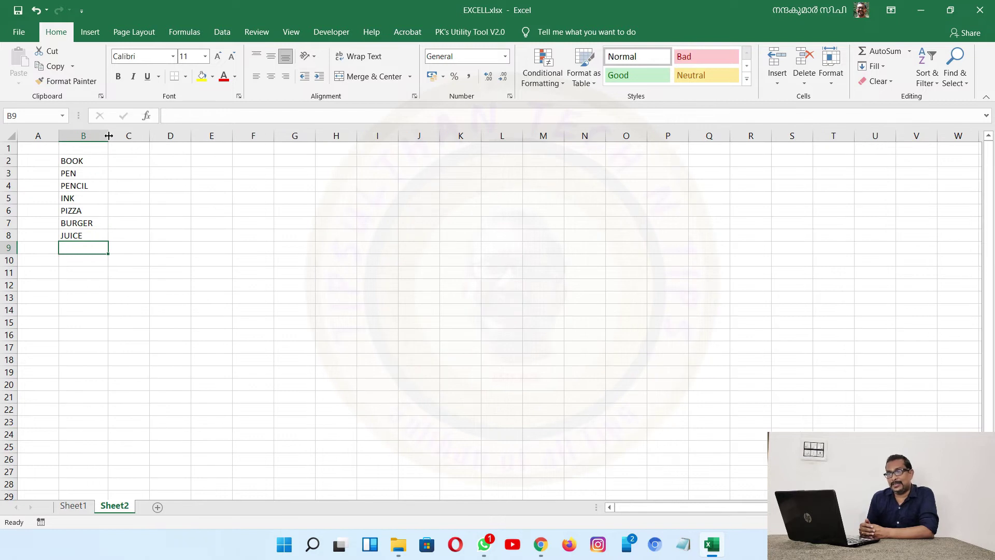
click(212, 160)
Enter =CHAR(D2) in E2 and put code 149 in D2 to produce a bullet
text(=)
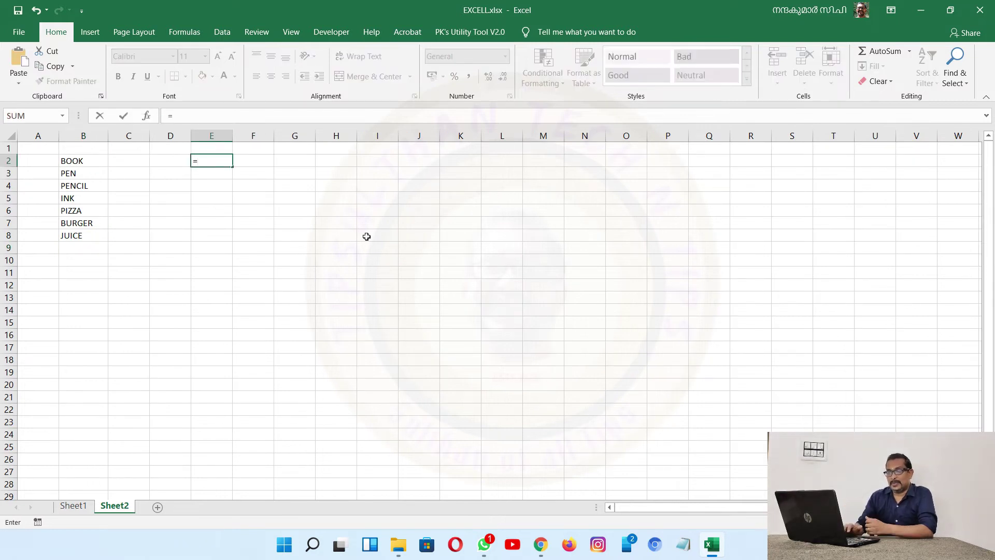
text(CHA)
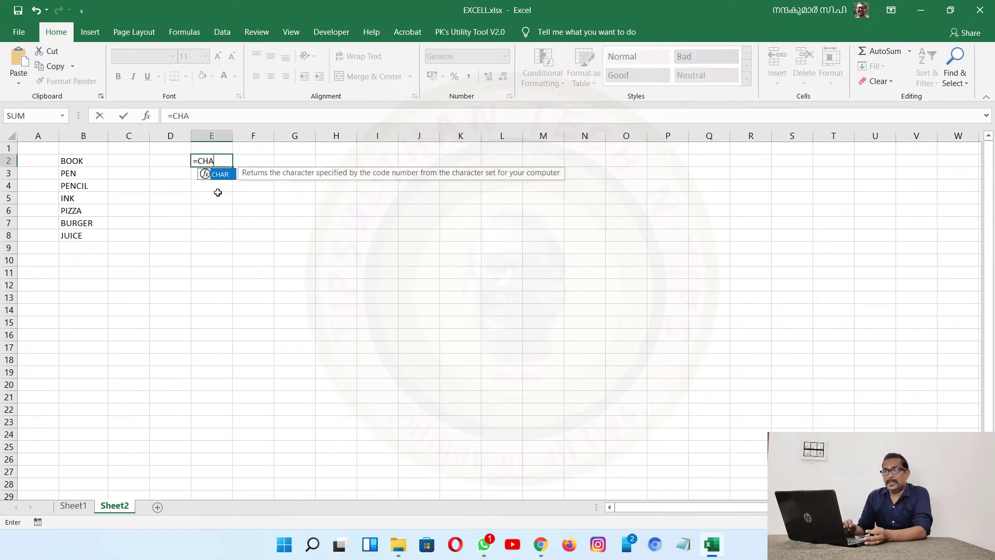
double_click(219, 177)
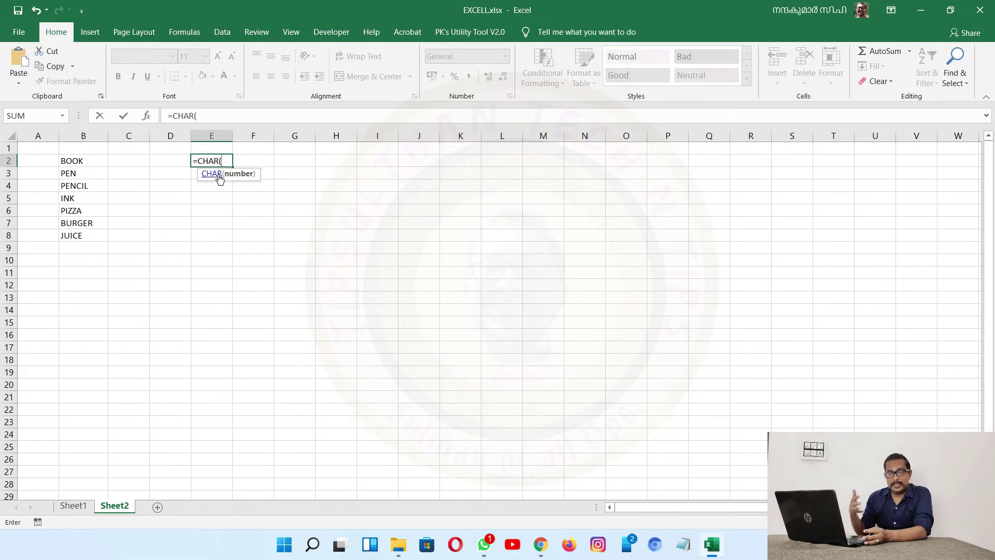
click(171, 162)
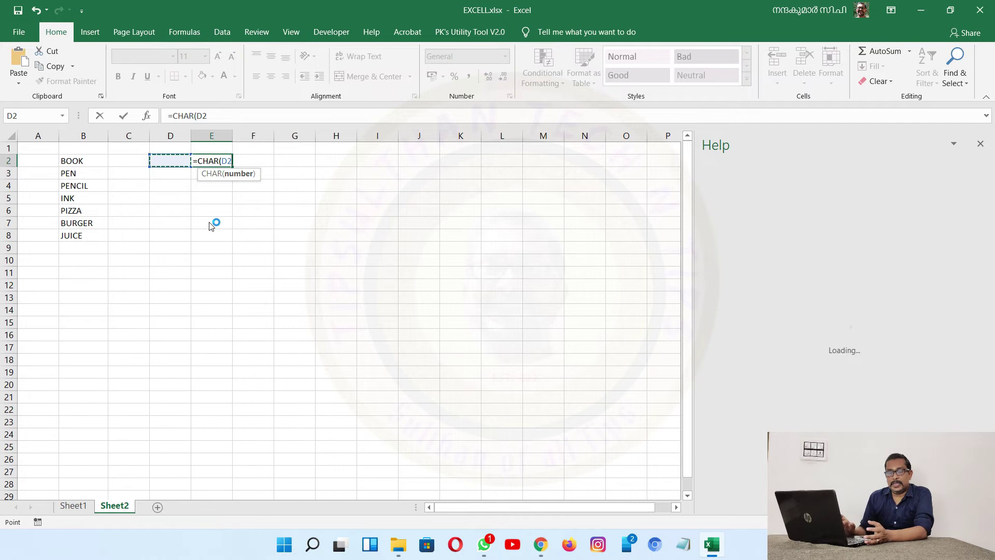
key(Return)
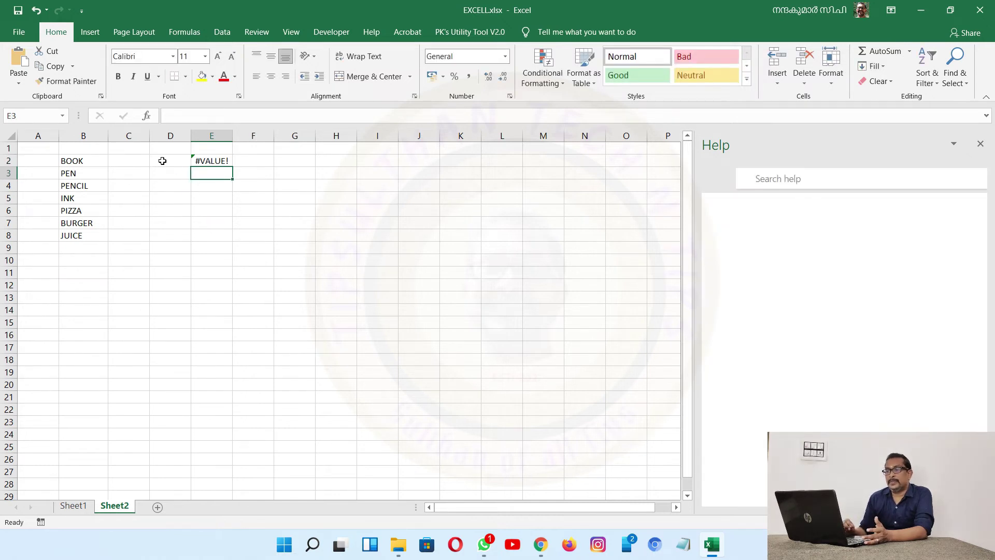
click(163, 161)
text(134)
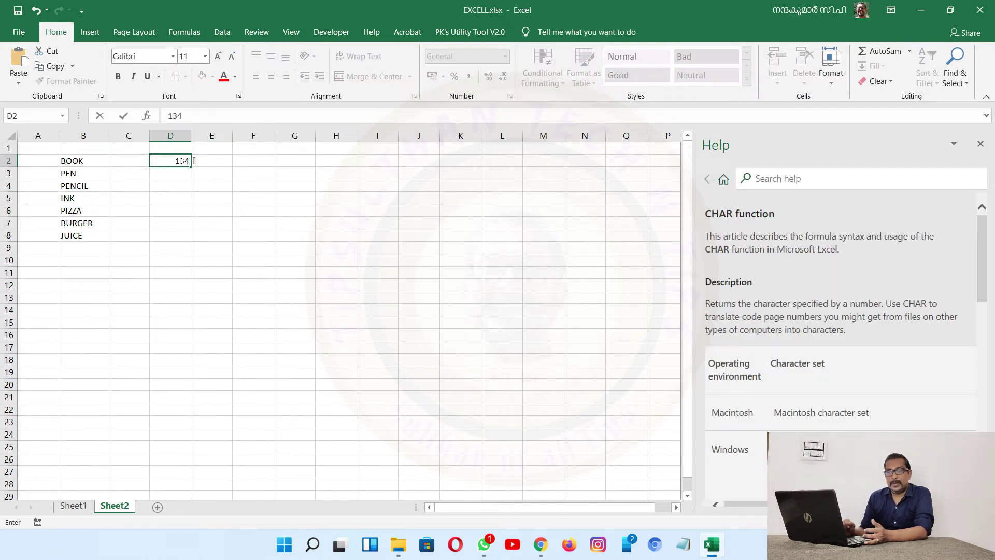
text(30)
key(Return)
Copy the bullet from E2 and paste it into G2 as a value only
click(211, 161)
key(ctrl+c)
click(295, 161)
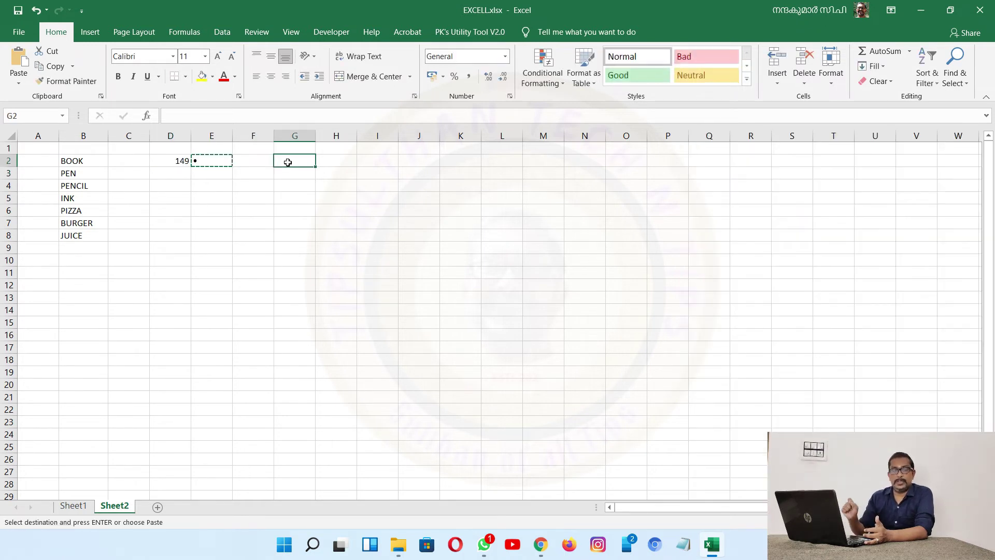
key(ctrl+alt+v)
key(v)
click(657, 258)
key(Escape)
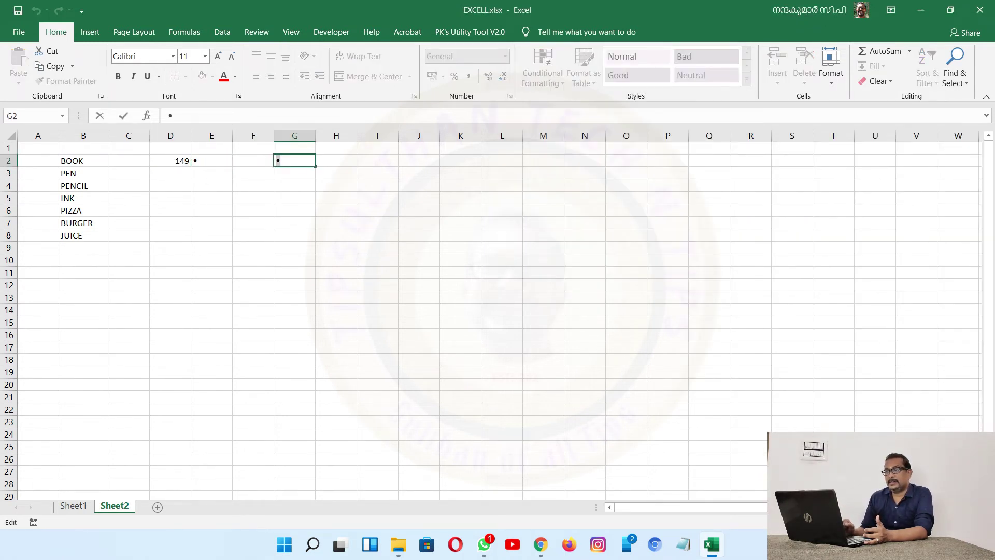
Give column B the custom number format • @ so its items show a leading bullet
click(267, 163)
right_click(80, 136)
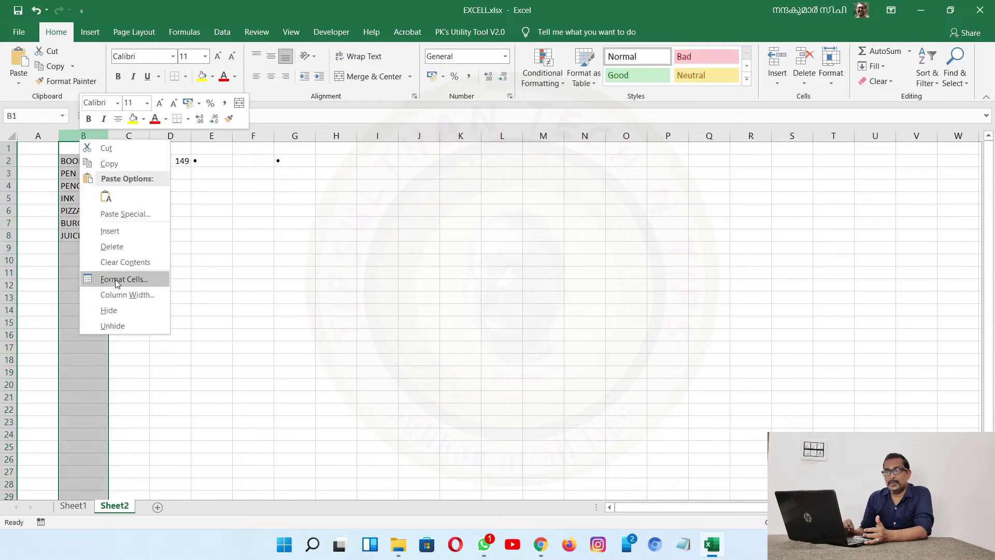
click(115, 281)
click(32, 267)
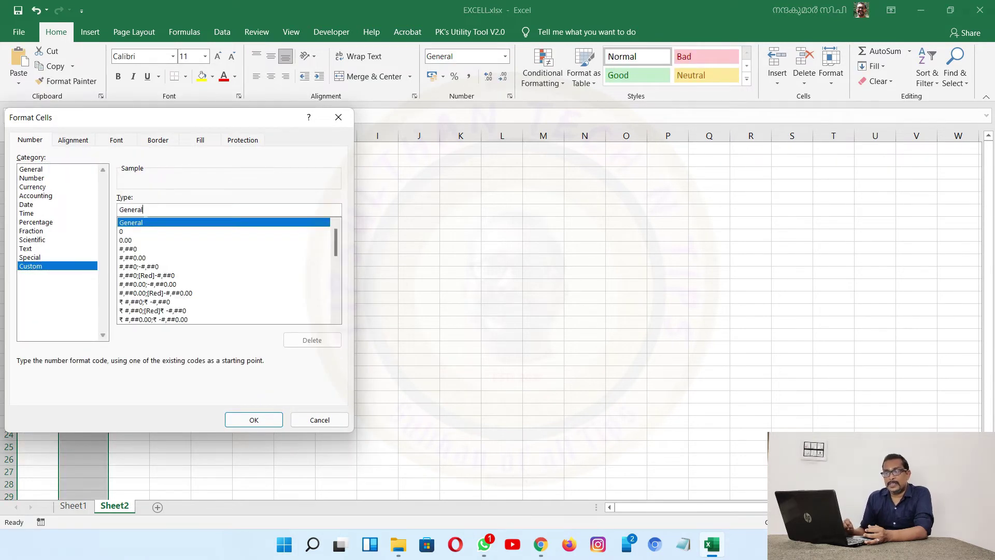
text(•)
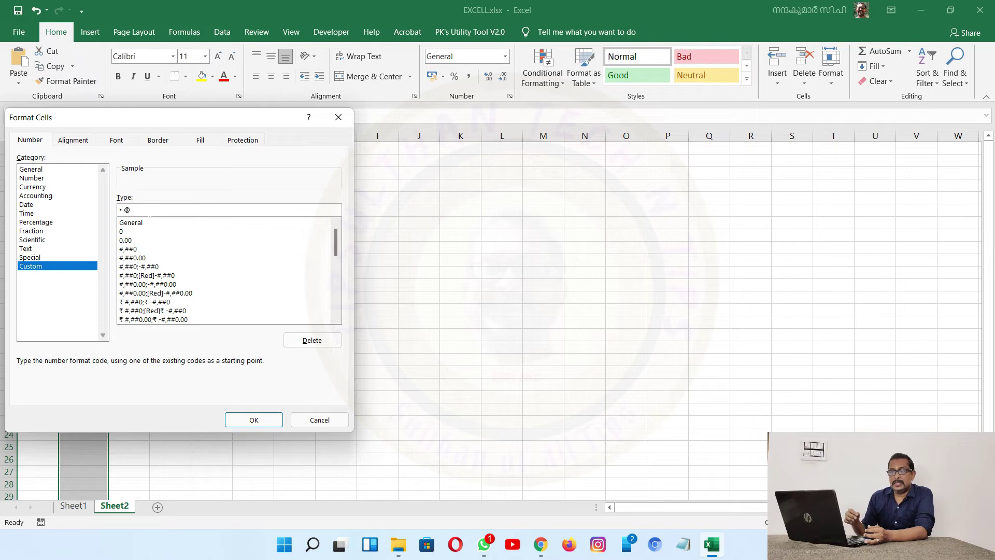
click(254, 420)
click(185, 336)
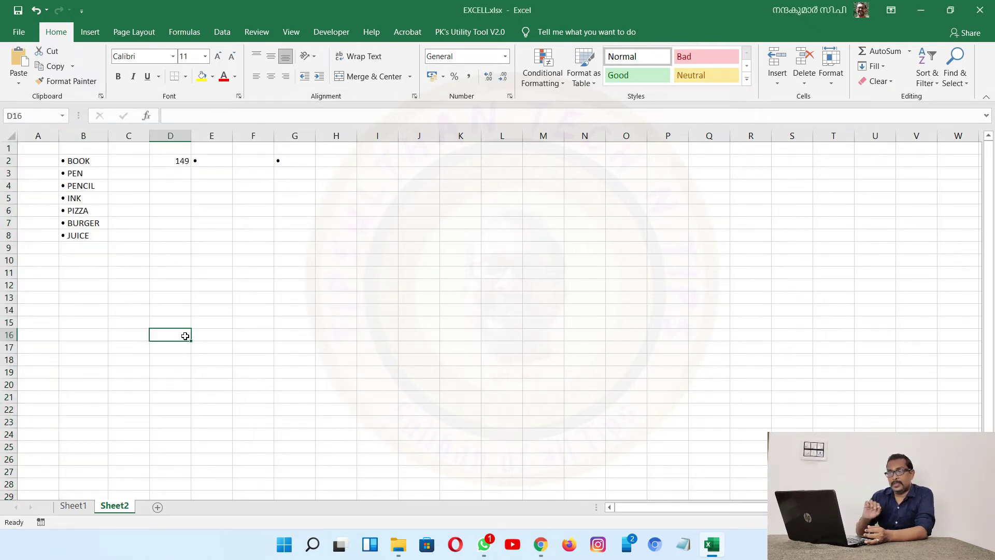
Try replacing the bullet prefix in column B's custom format with #, which Excel rejects as invalid
right_click(83, 135)
click(124, 271)
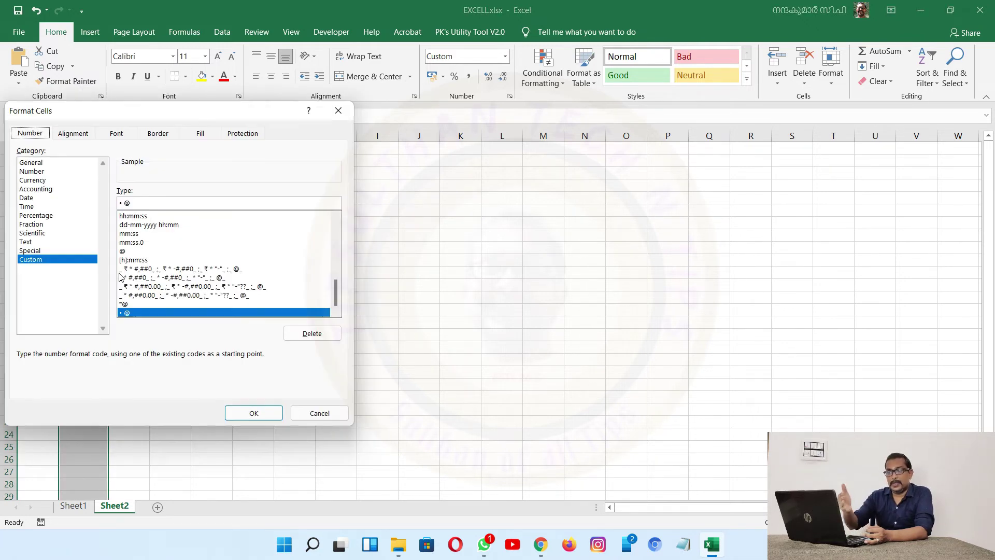
click(120, 203)
key(Delete)
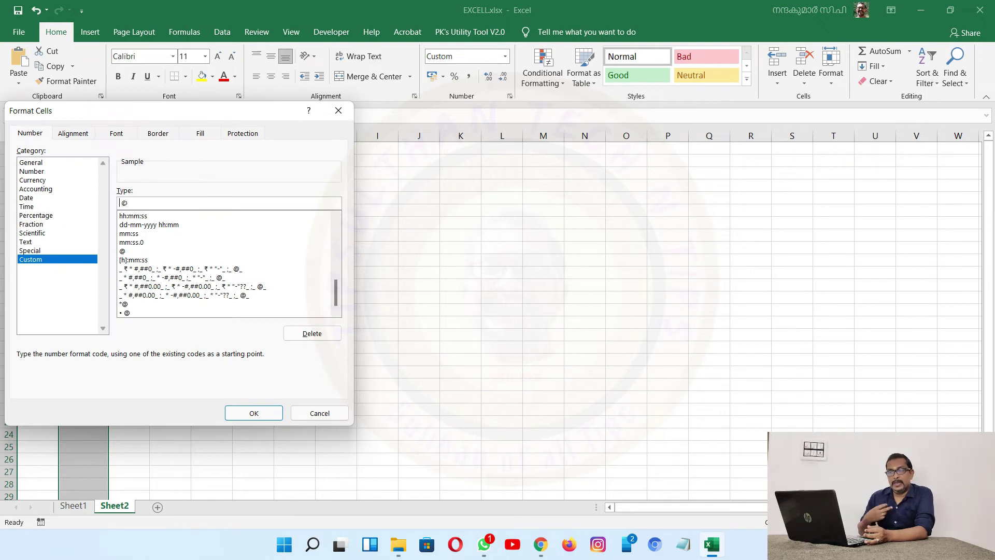
text(%)
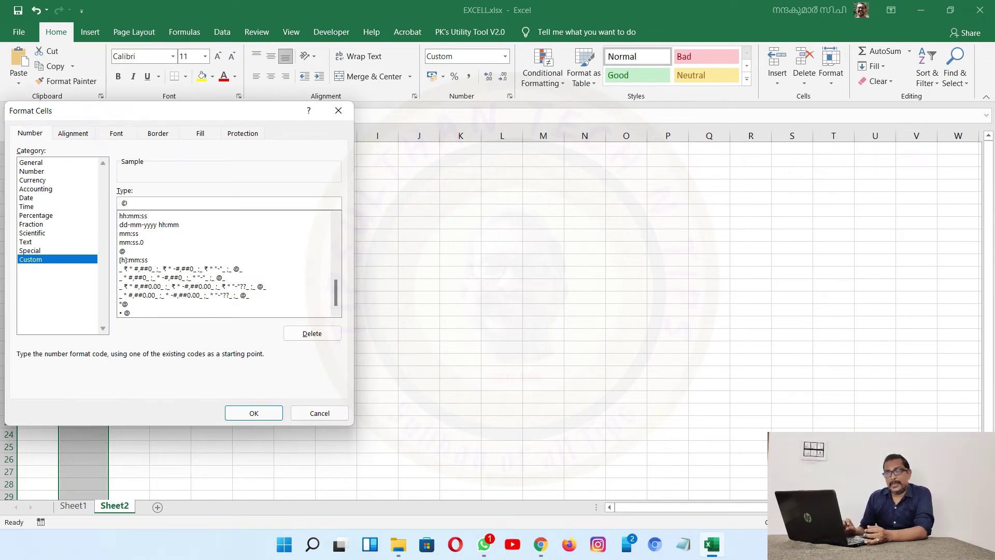
key(BackSpace)
text(#)
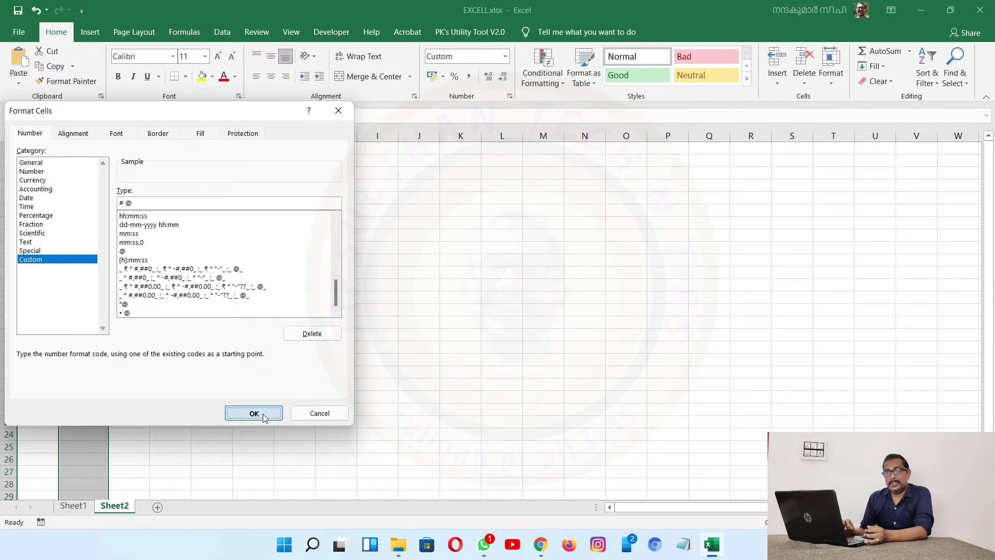
click(254, 413)
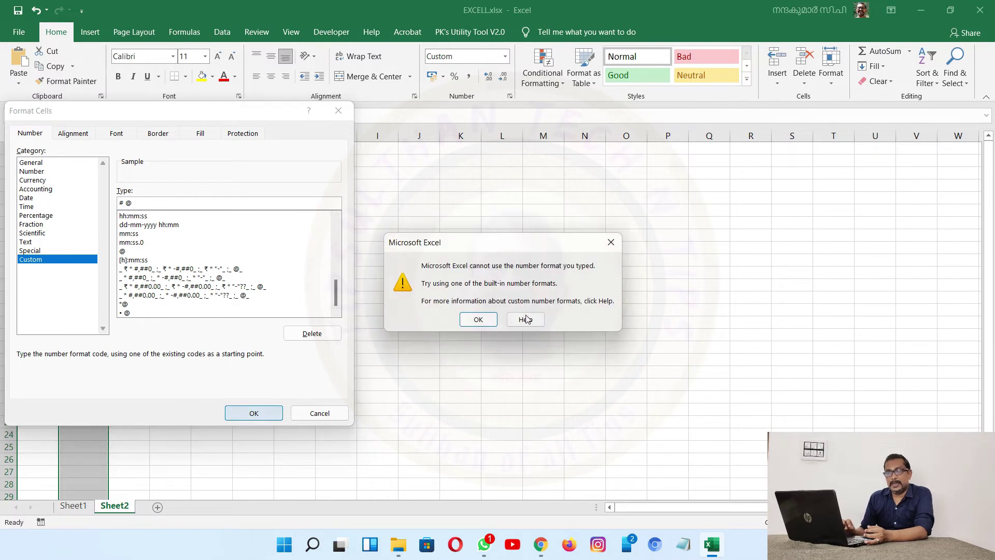
click(478, 320)
key(Delete)
key(Delete)
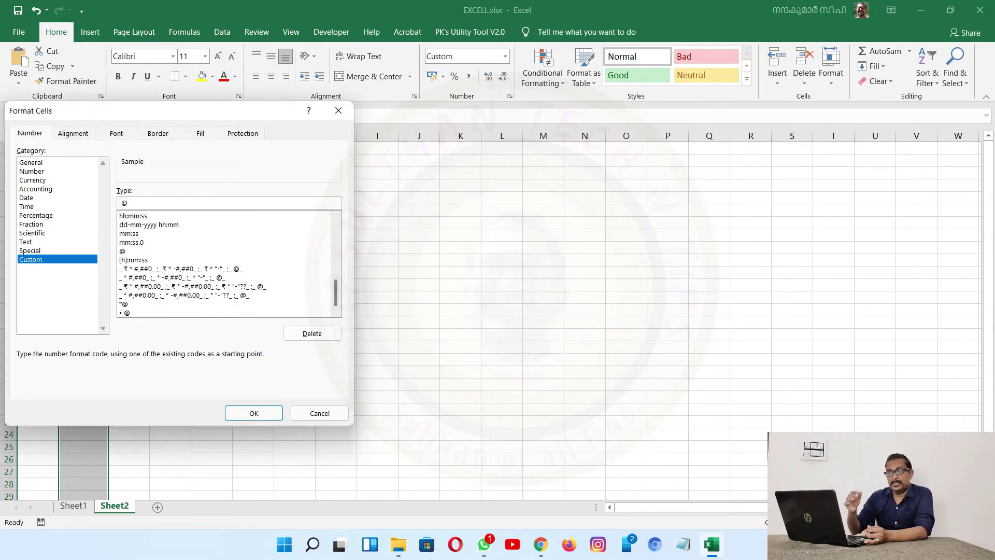
Reapply the • @ bullet format to column B and confirm it
click(127, 313)
click(254, 413)
right_click(84, 137)
click(116, 277)
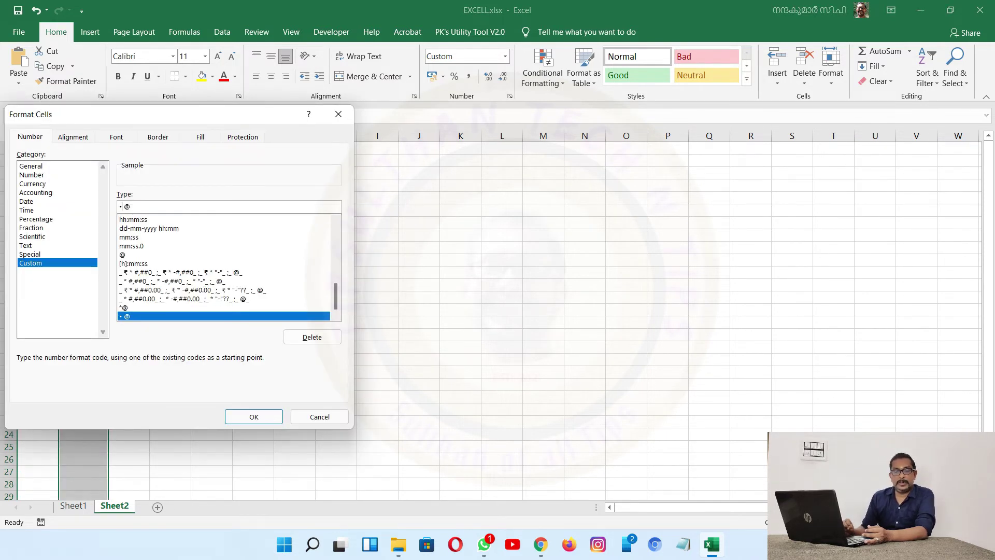
click(127, 320)
click(253, 414)
click(166, 306)
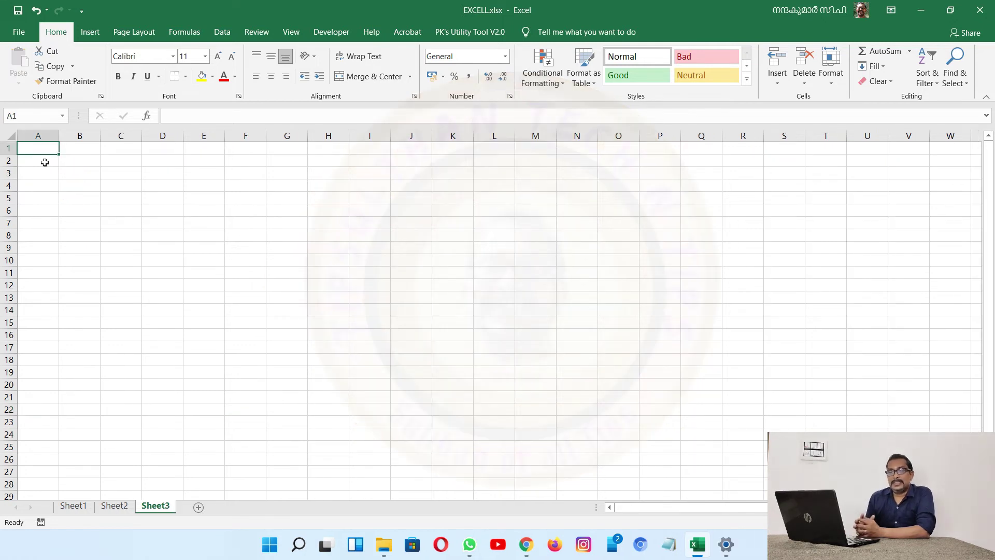
Switch to the blank Sheet3 and select cell A1
click(45, 162)
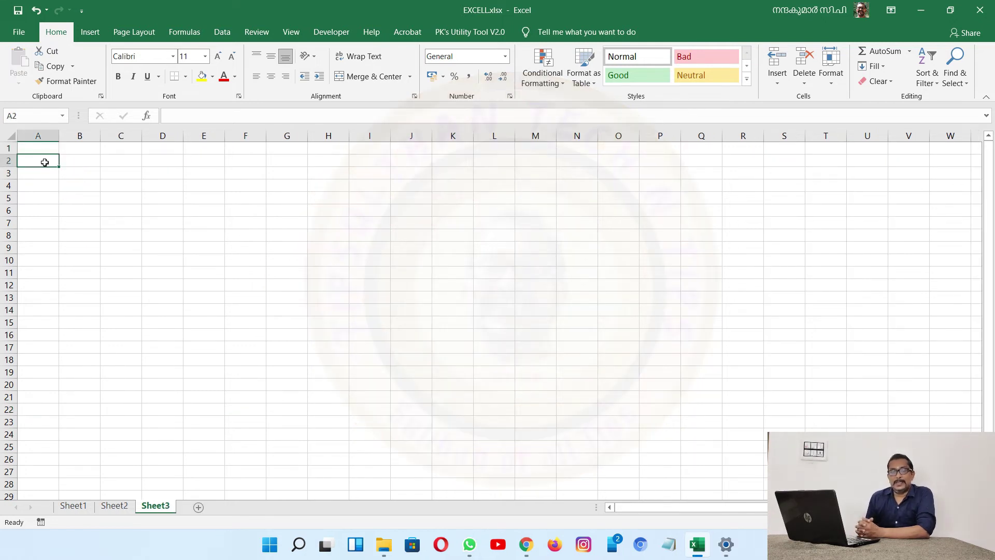
click(41, 151)
Enter SI NO in A1 with 1 and 2 below, trial-fill down to 26, then undo the fill
text(S)
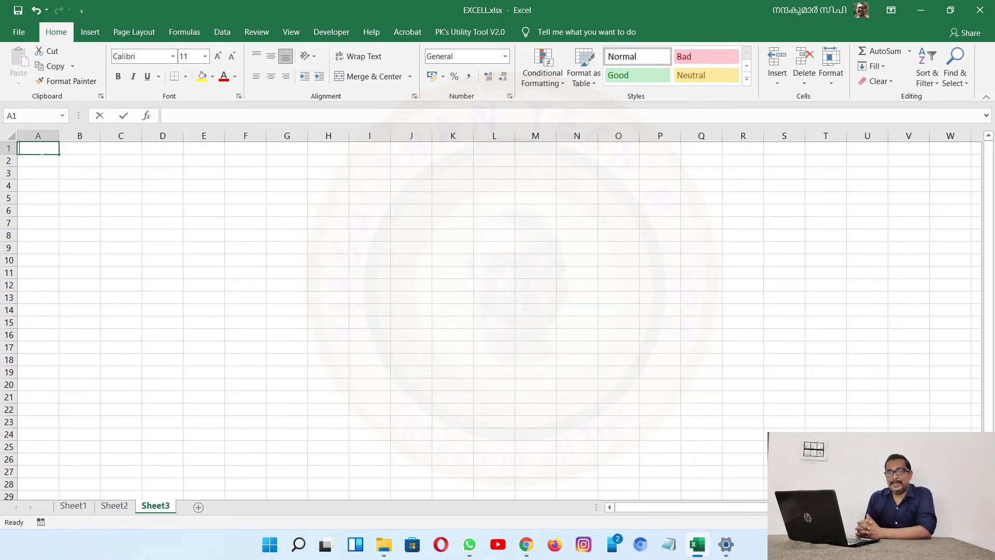
text(I NO)
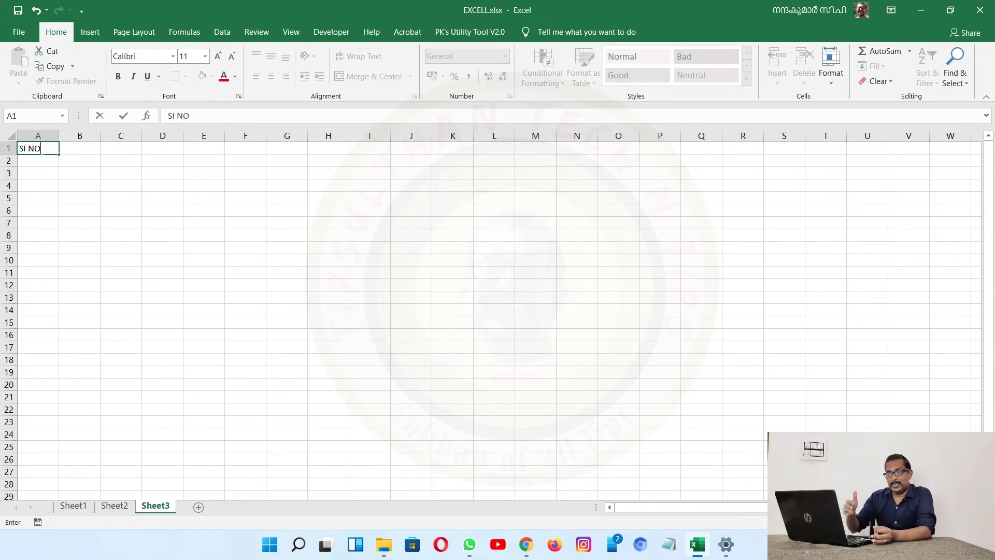
key(Return)
text(1)
key(Return)
text(2)
key(Return)
drag(41, 161, 64, 473)
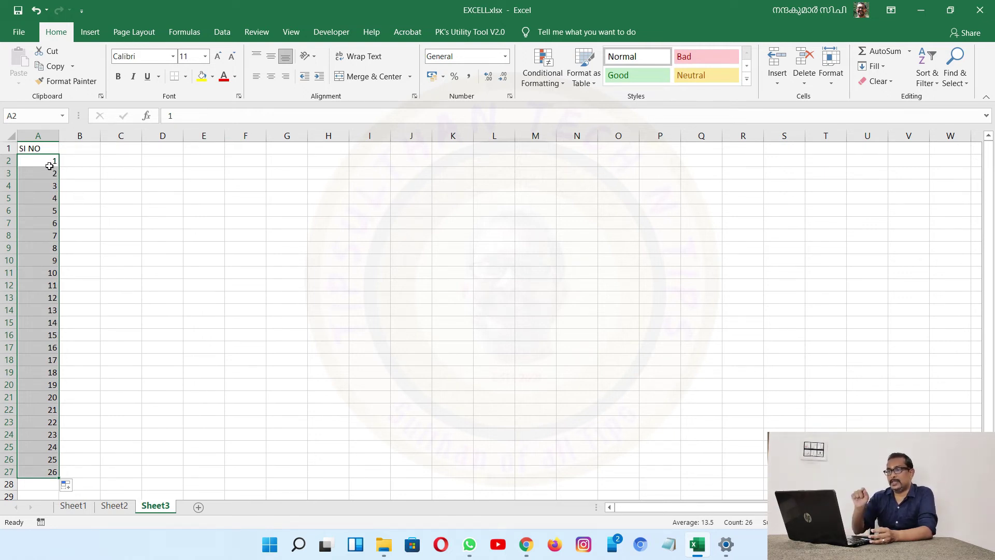
key(ctrl+z)
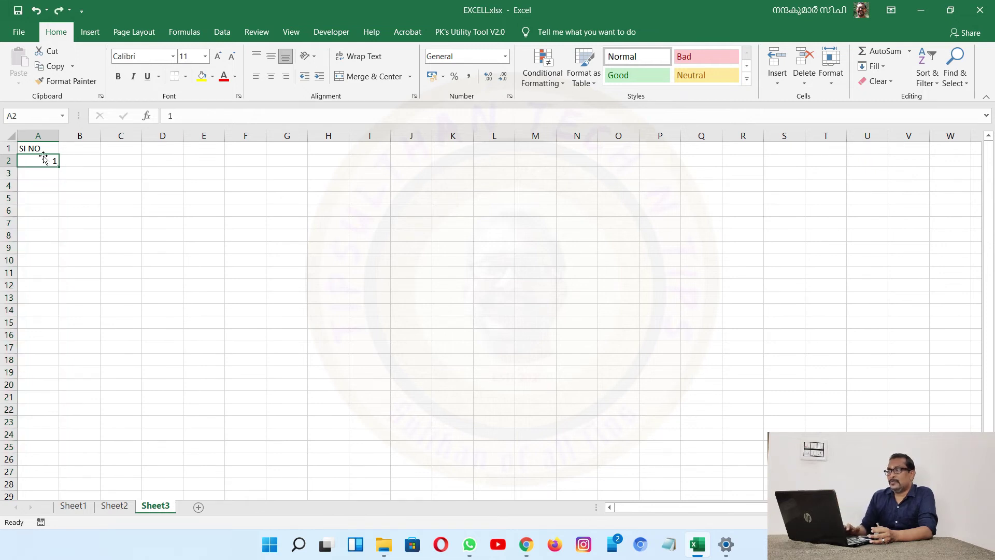
Fill column A with serial numbers up to a stop value of 1000 using Fill > Series
click(885, 69)
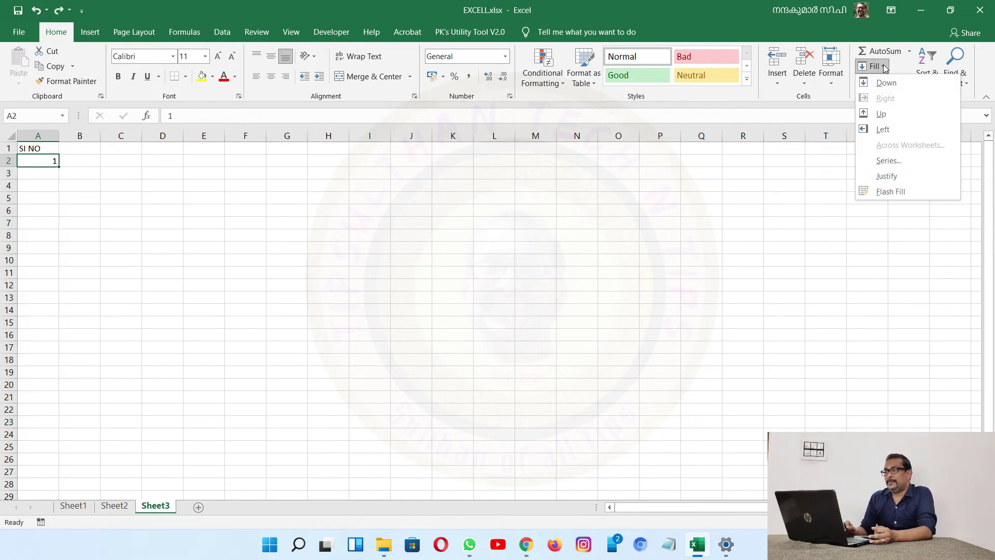
click(893, 161)
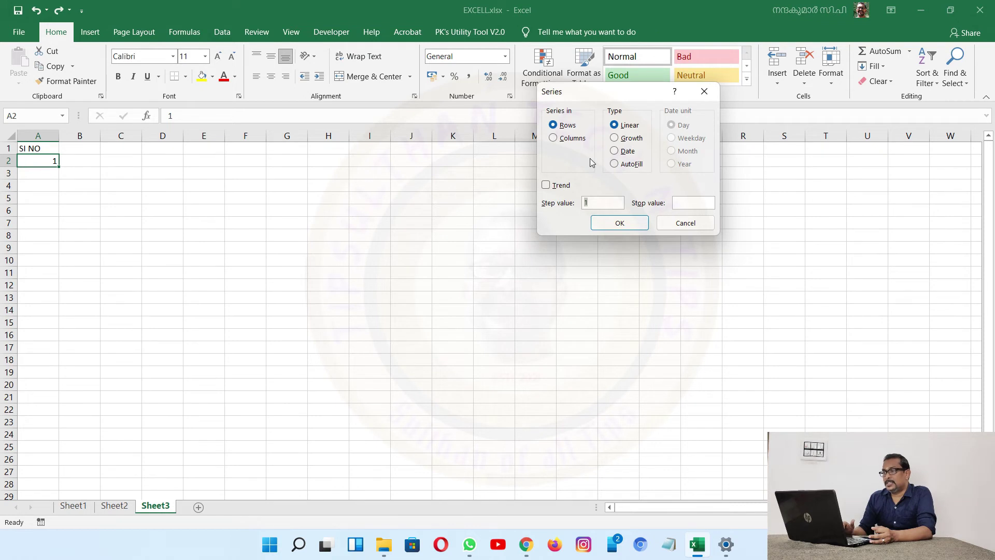
click(568, 140)
click(693, 203)
text(1000)
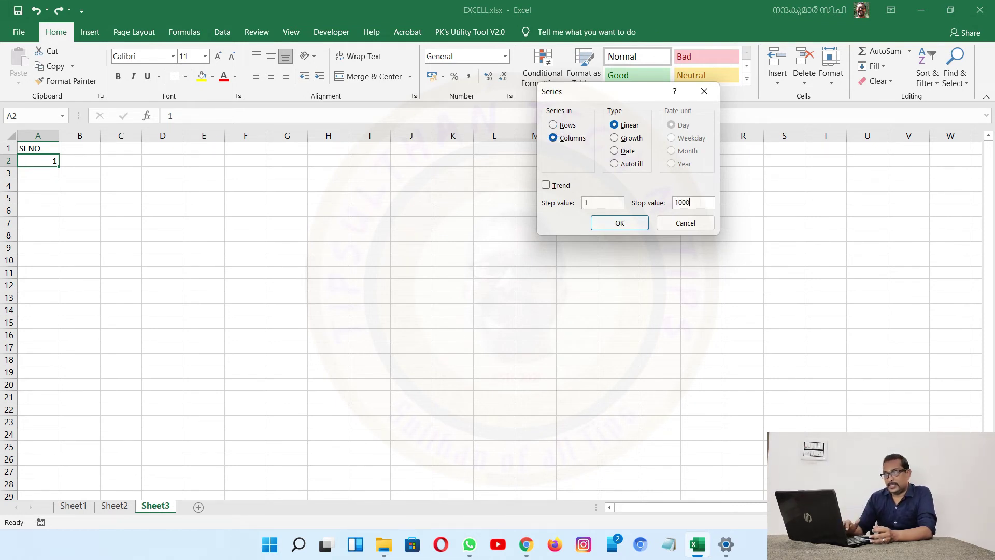
click(632, 230)
drag(990, 152, 994, 282)
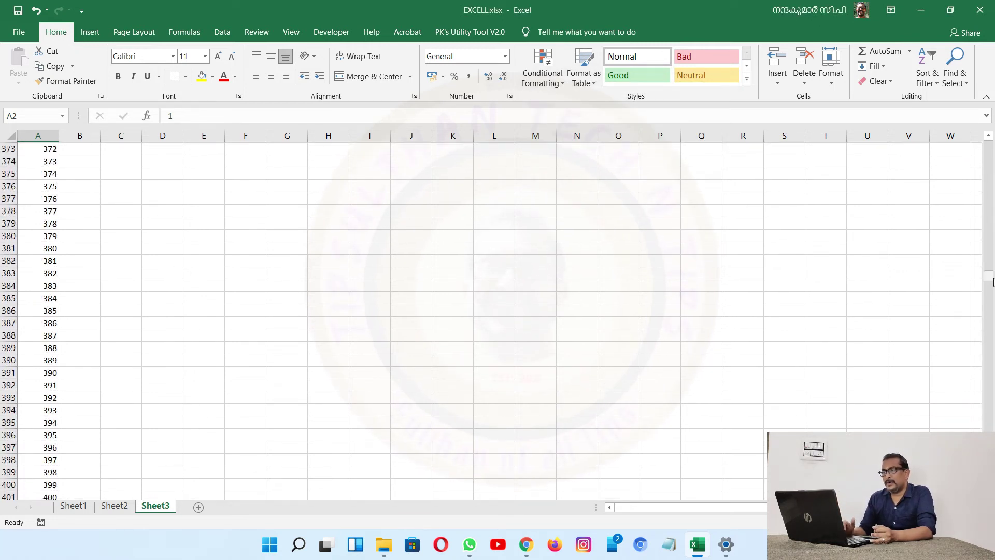
drag(993, 282, 993, 416)
mouse_move(989, 372)
mouse_down()
mouse_move(989, 469)
mouse_move(988, 144)
mouse_up()
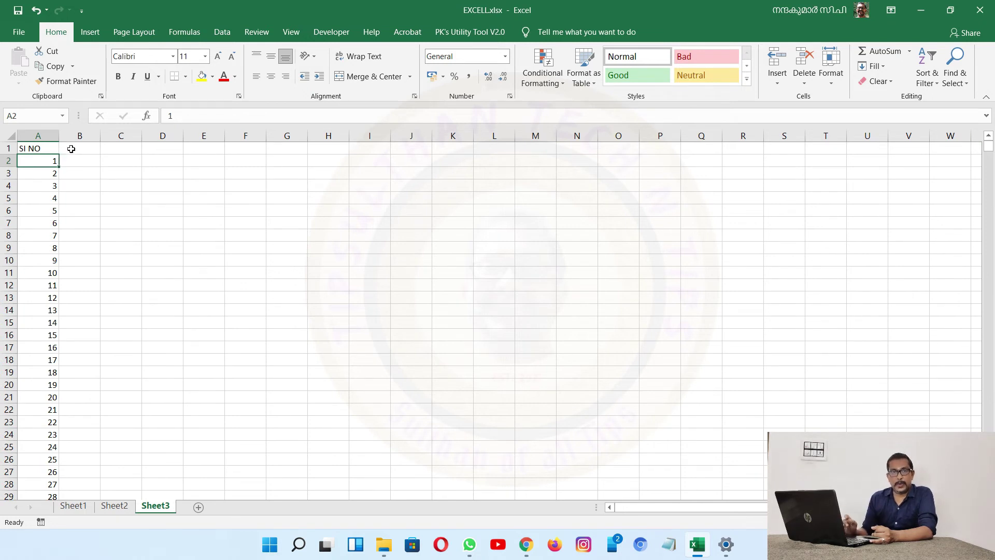
Fill row 2 across the columns with a running number series via Fill > Series
right_click(46, 160)
key(Escape)
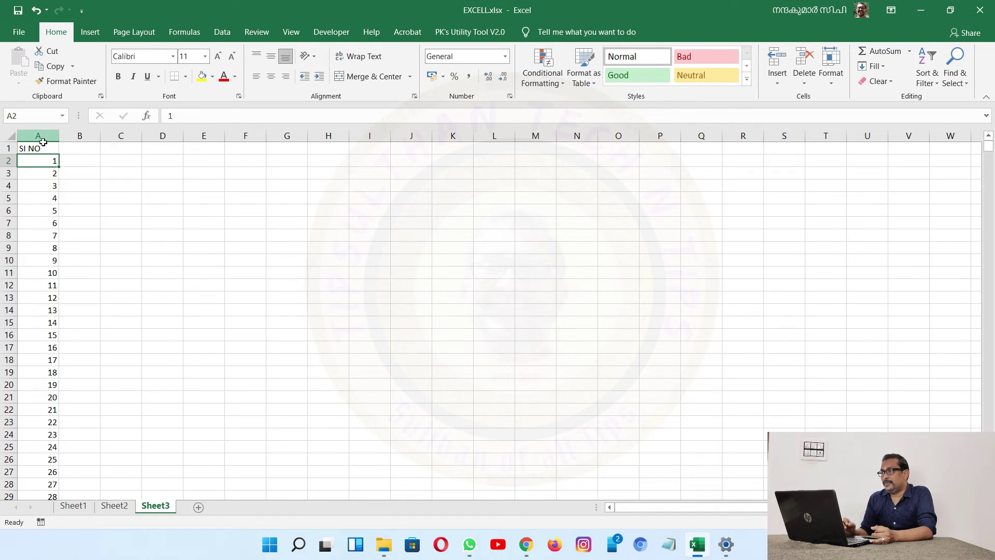
click(875, 66)
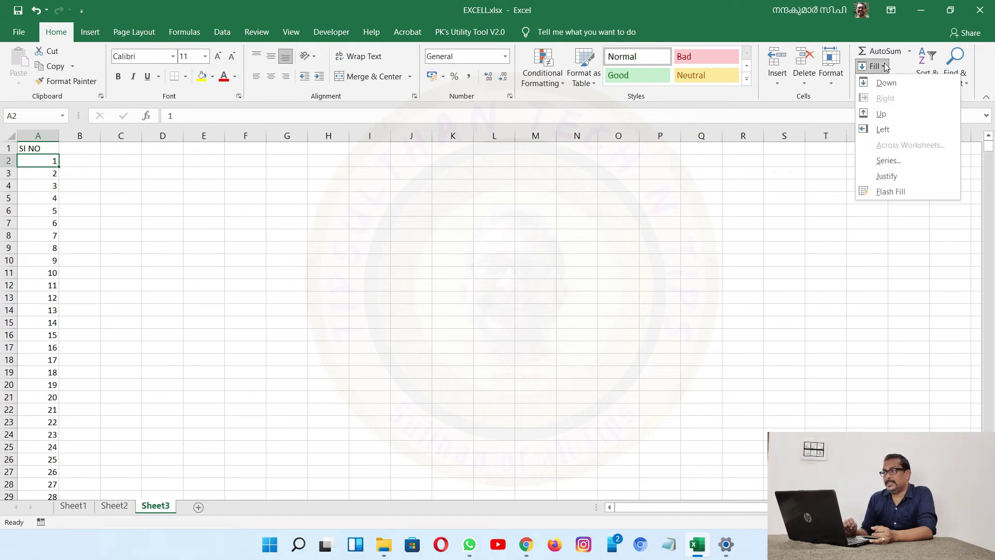
click(887, 160)
text(250)
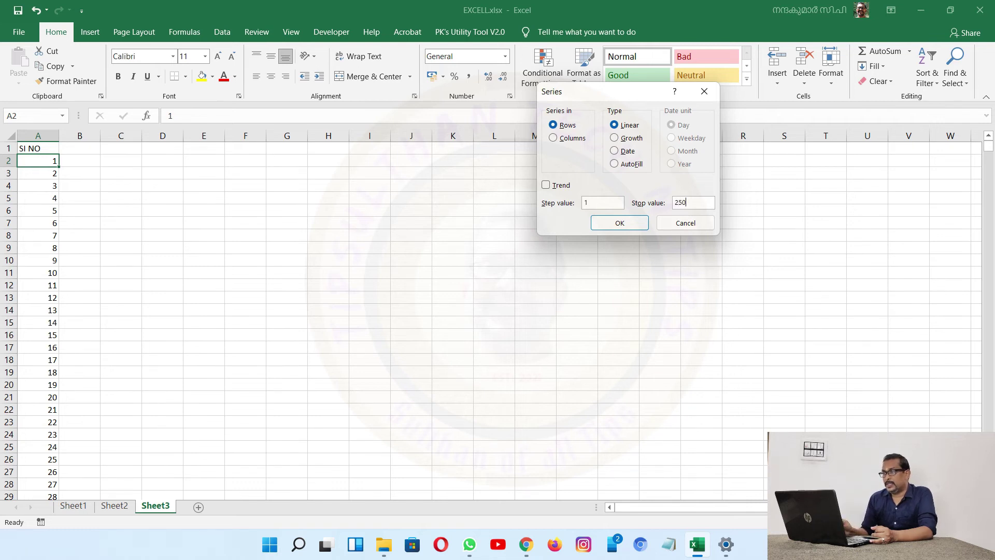
key(Return)
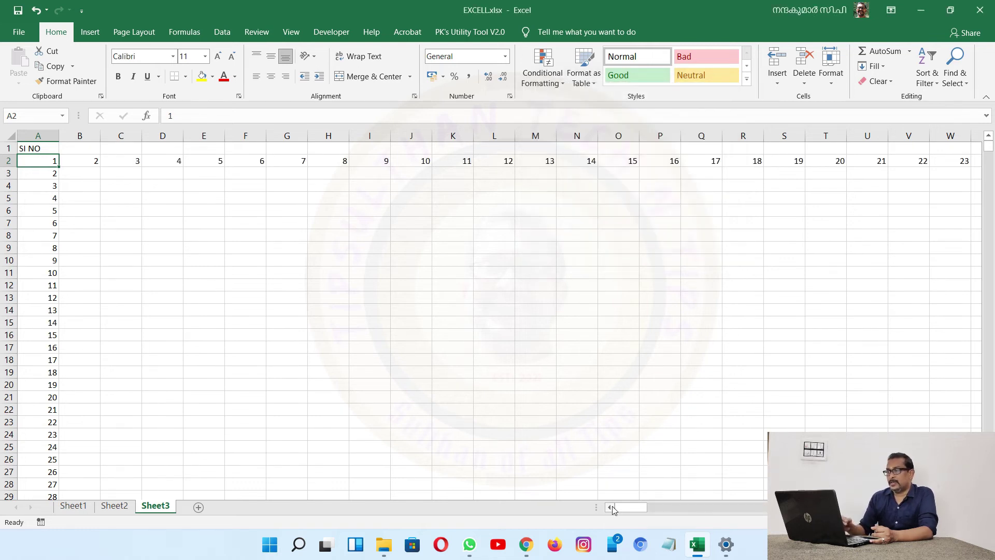
drag(629, 507, 674, 507)
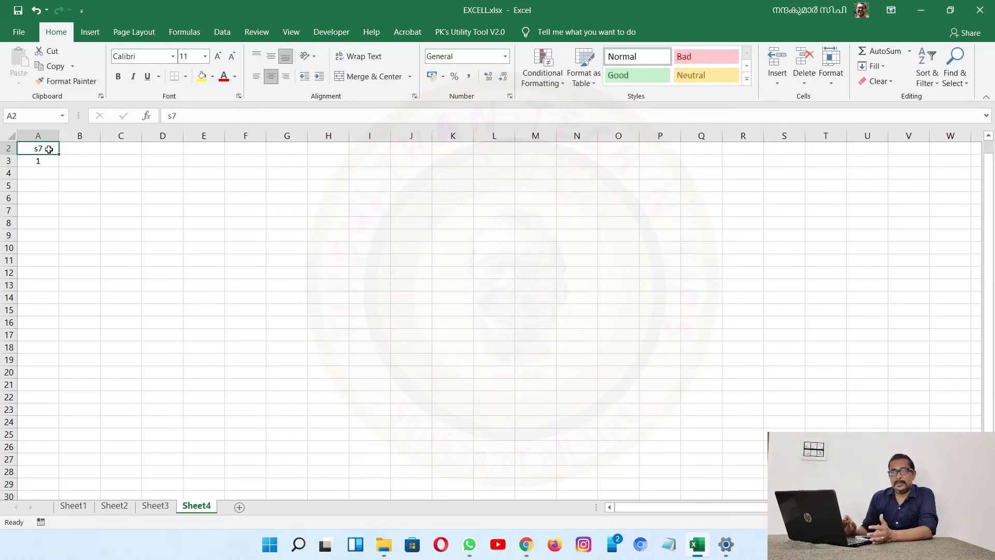
Enter the headings si no and Data, then data 1 in B3
text(i no)
click(97, 151)
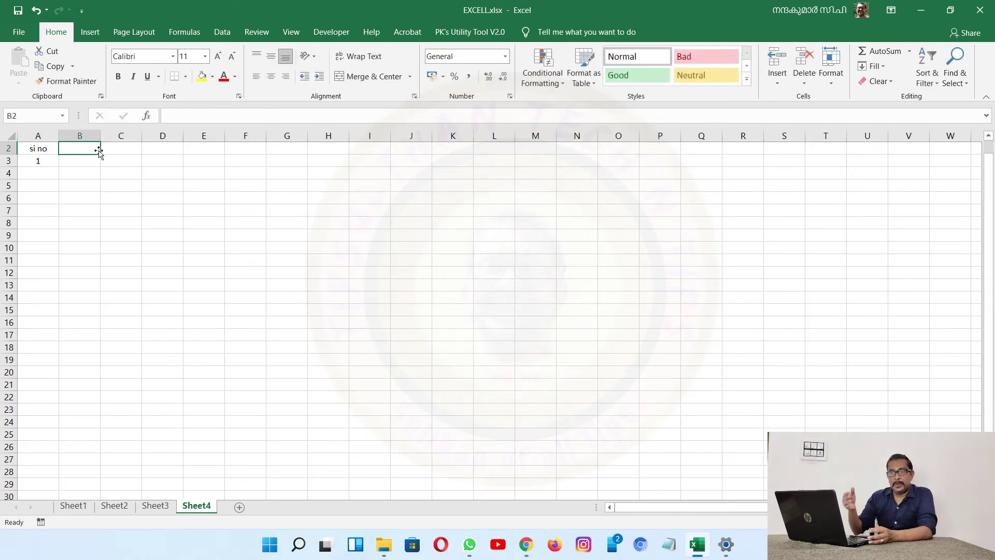
text(Data)
click(85, 163)
text(data 1)
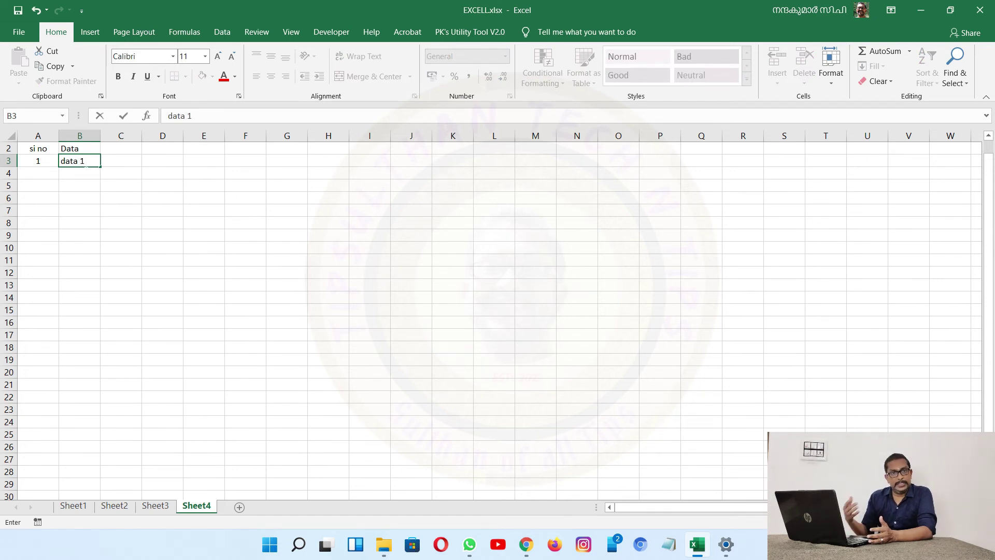
key(Return)
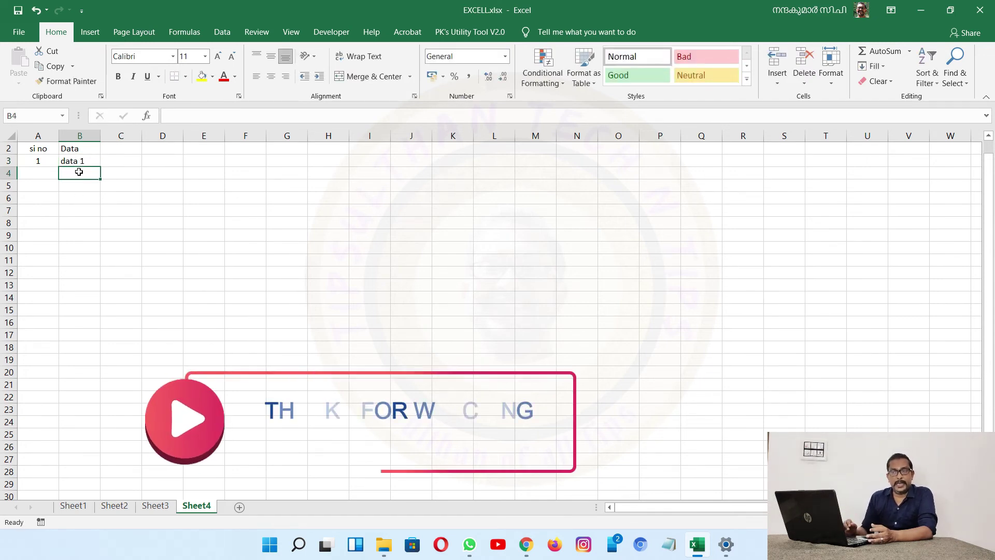
text(data)
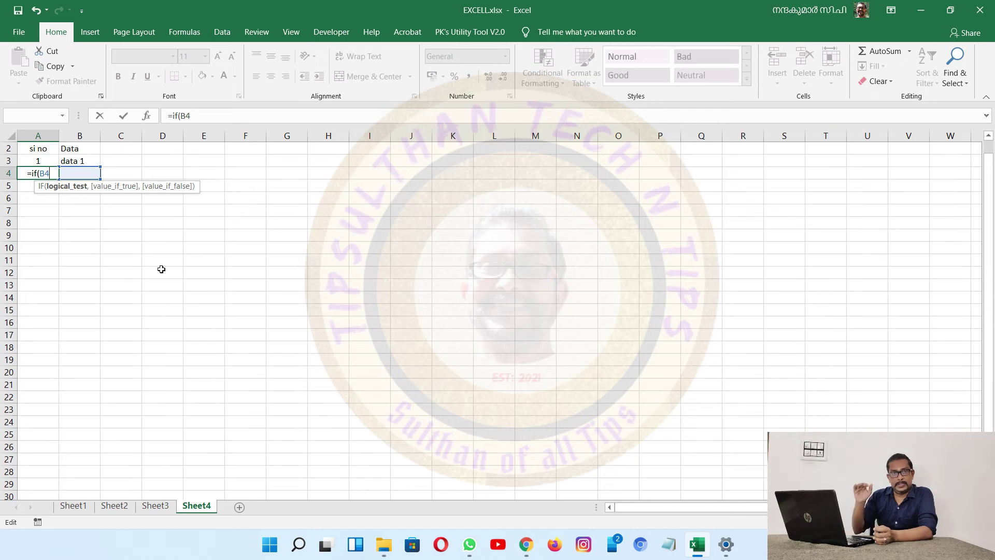
Enter =IF(B4=0,"",A3+1) in A4 so it stays blank until B4 has data
click(161, 269)
key(Escape)
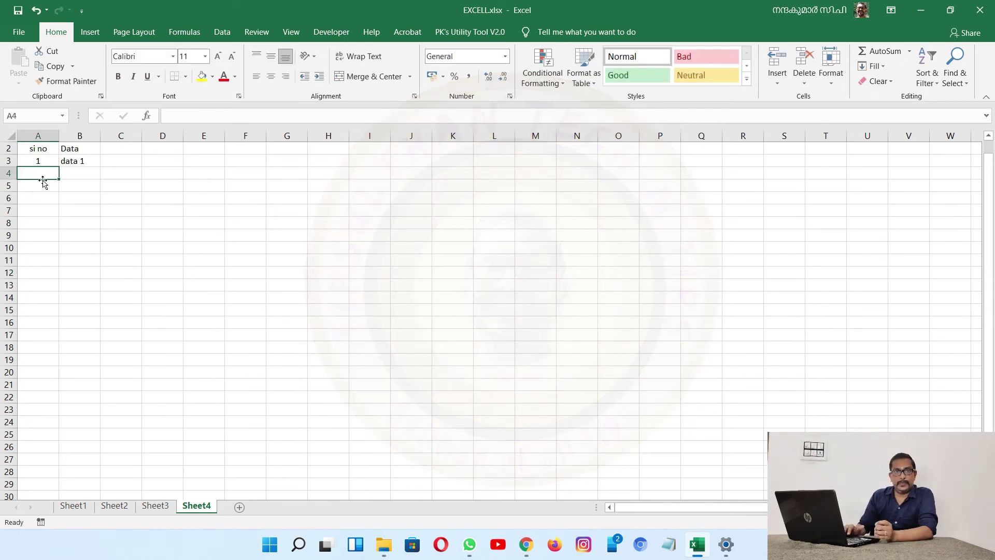
text(=)
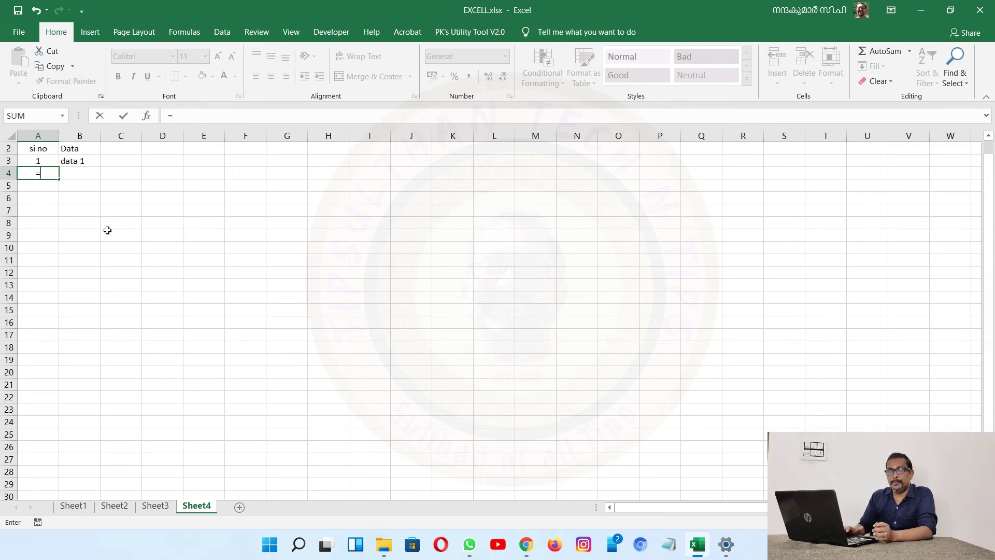
text(if)
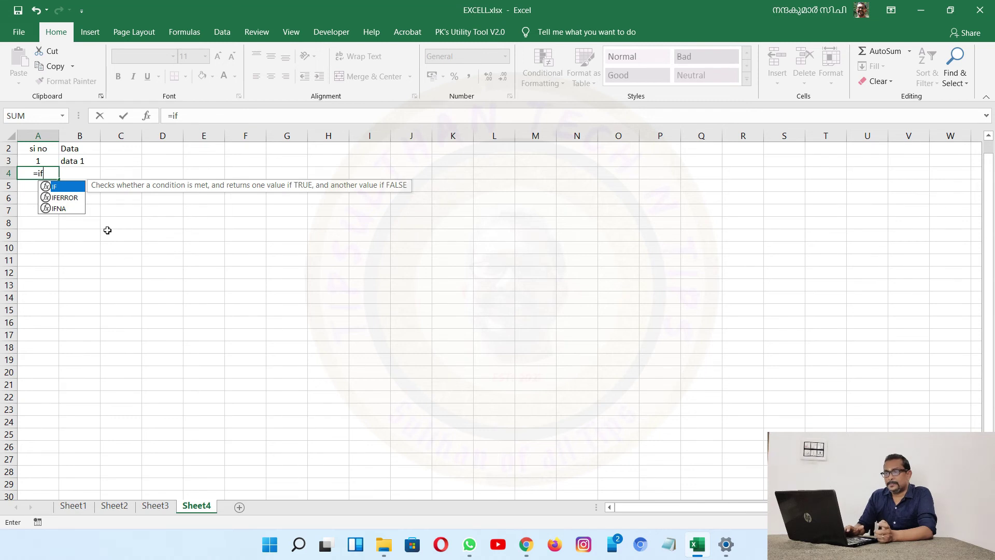
text(()
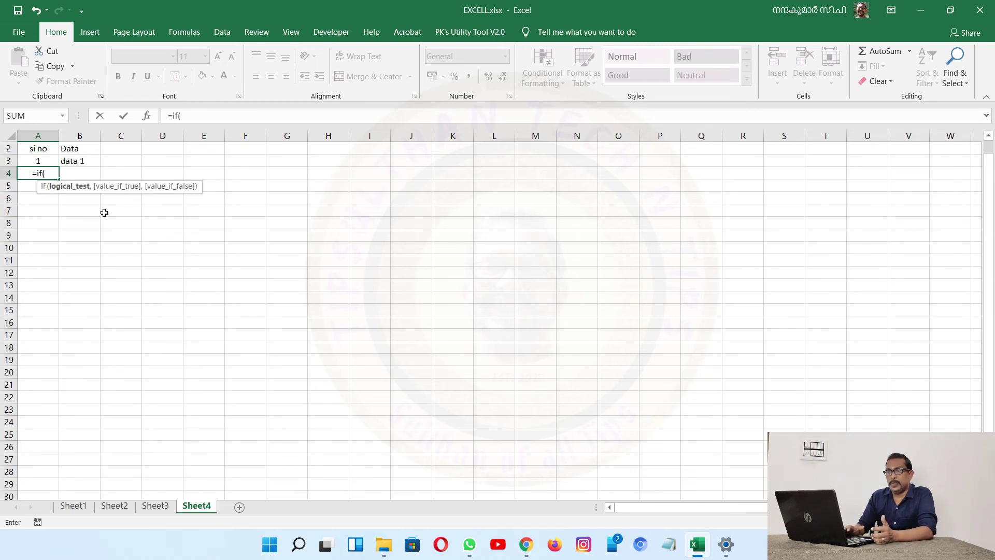
click(83, 173)
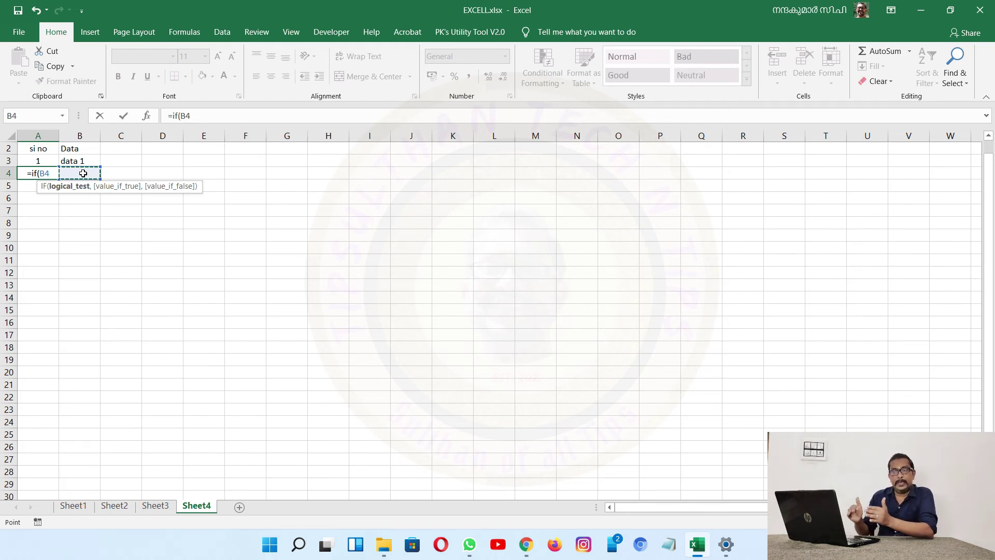
text(=)
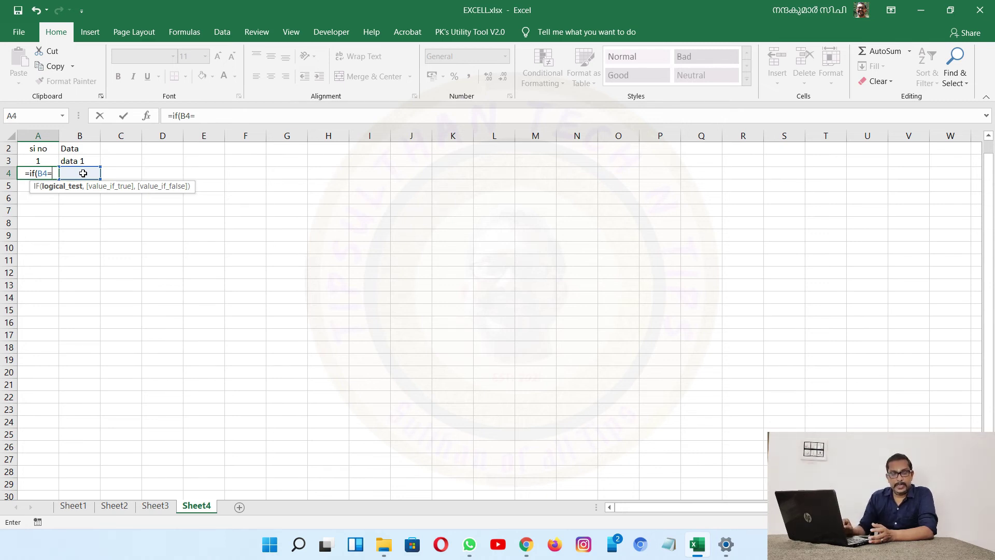
text(00)
key(BackSpace)
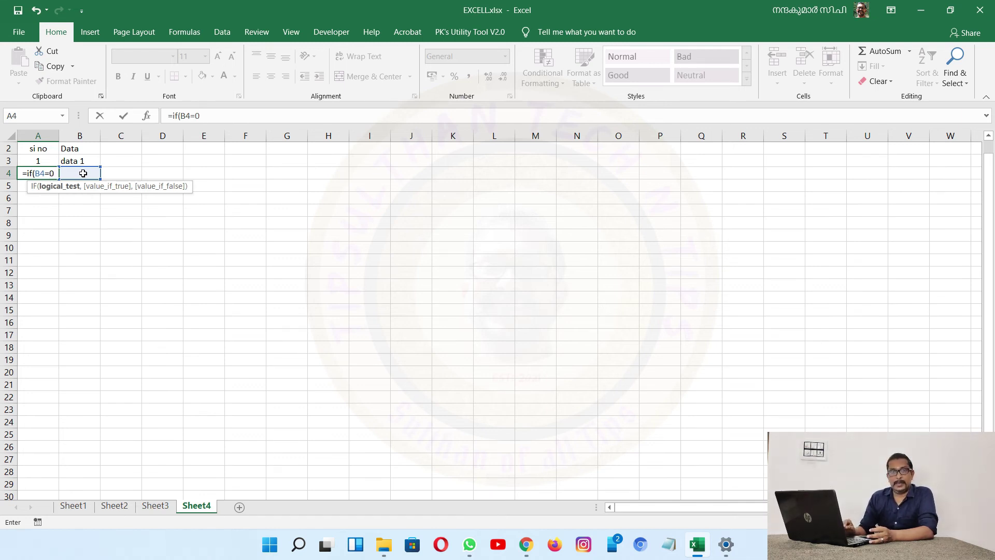
text(,)
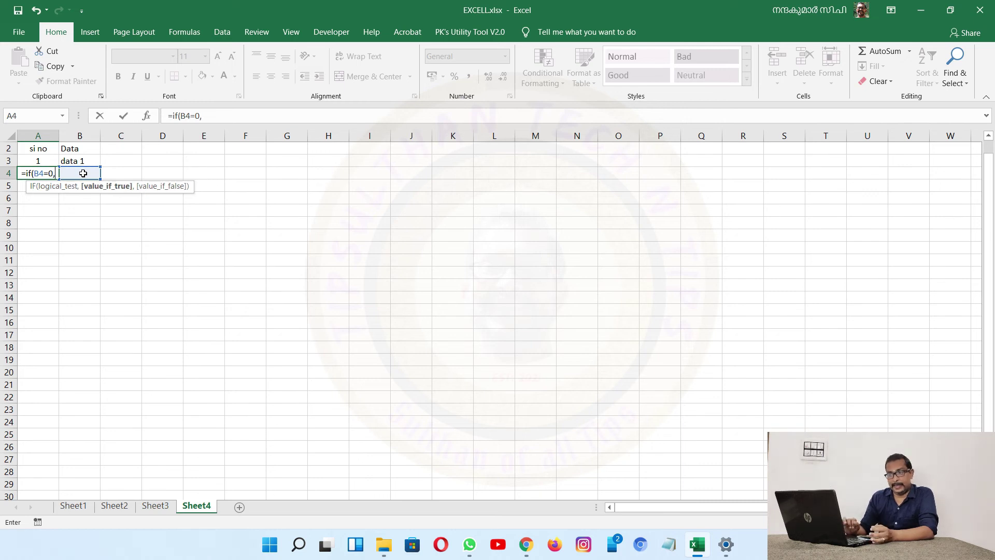
text("")
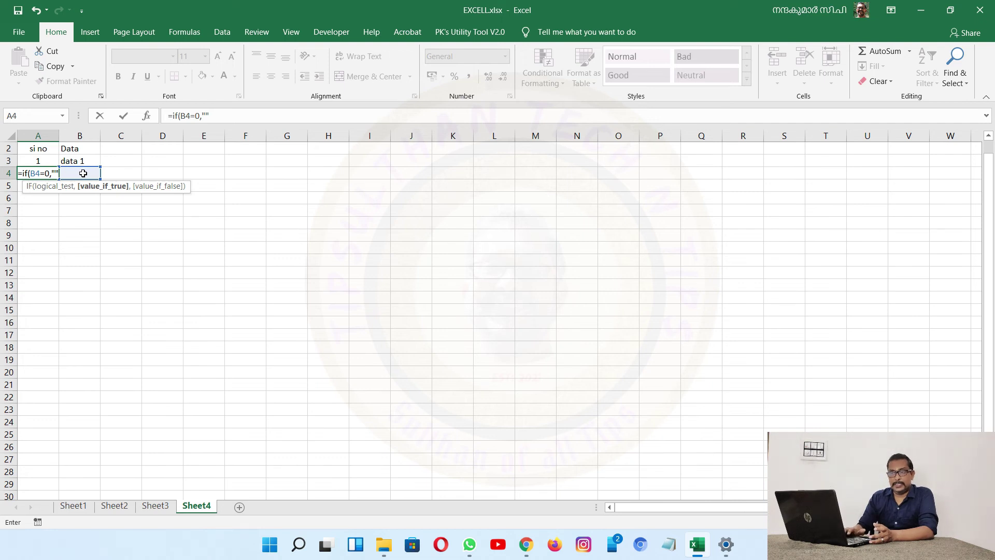
text(,)
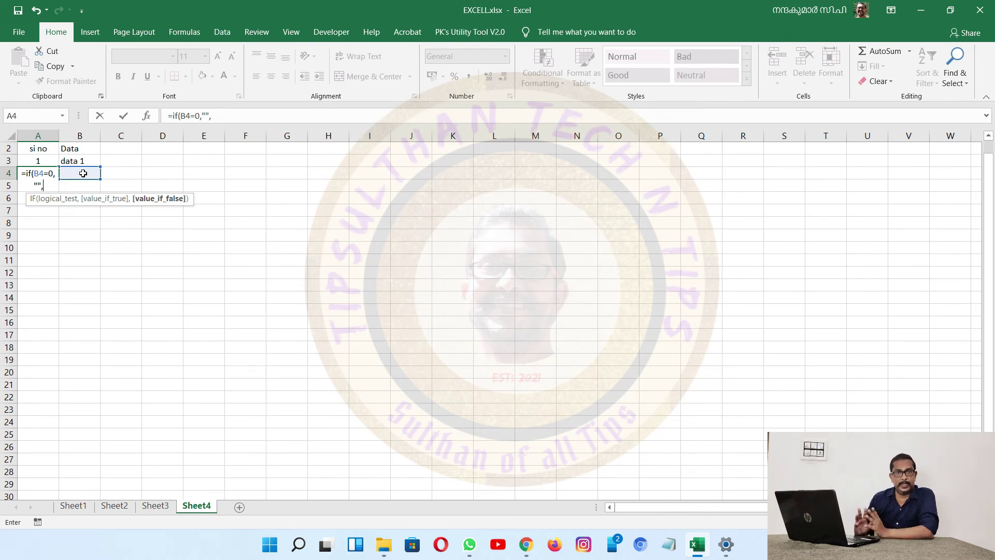
click(43, 163)
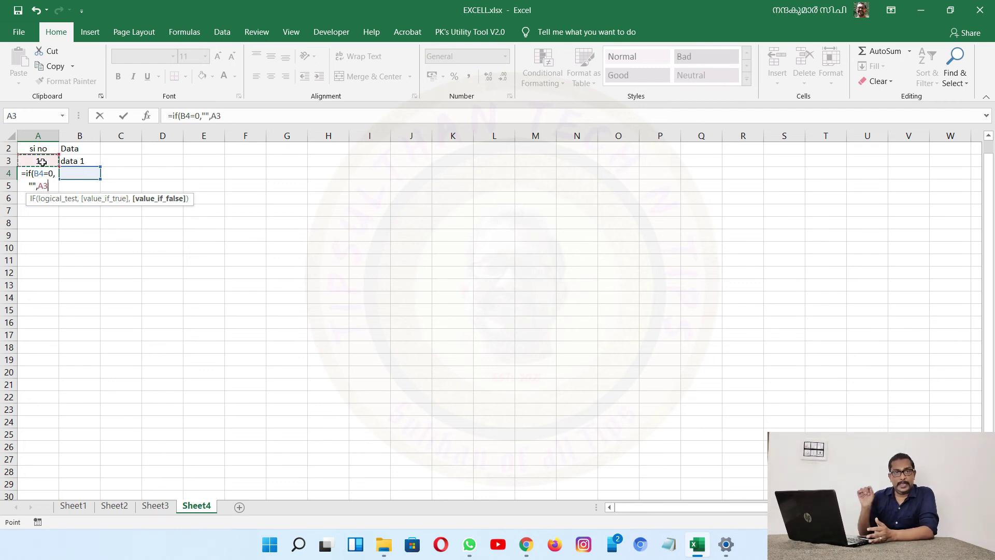
text(+1)
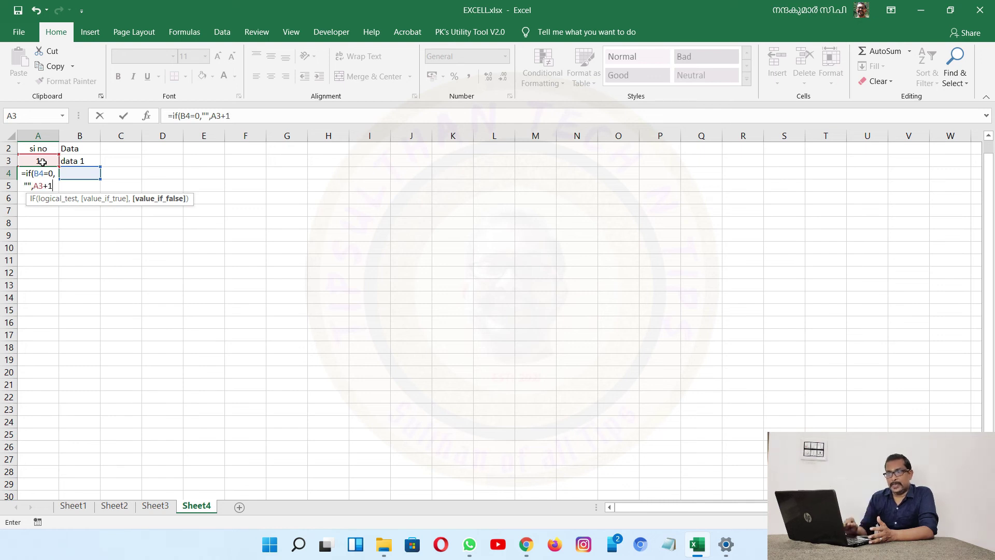
text())
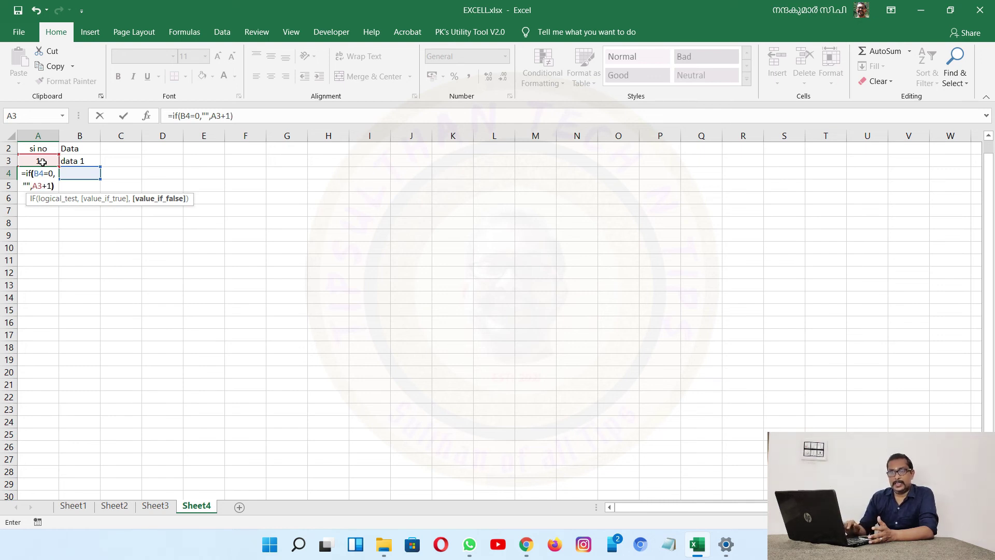
key(Return)
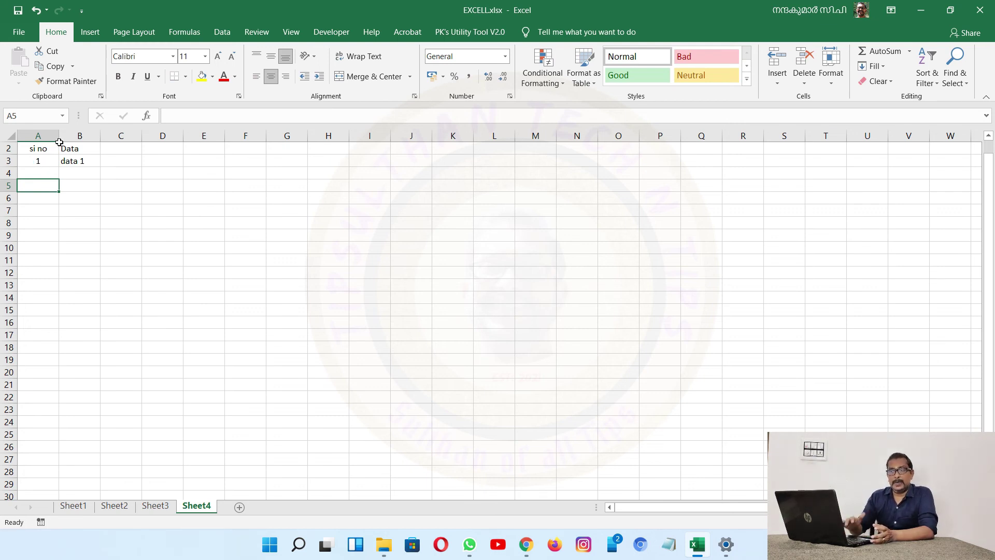
click(44, 171)
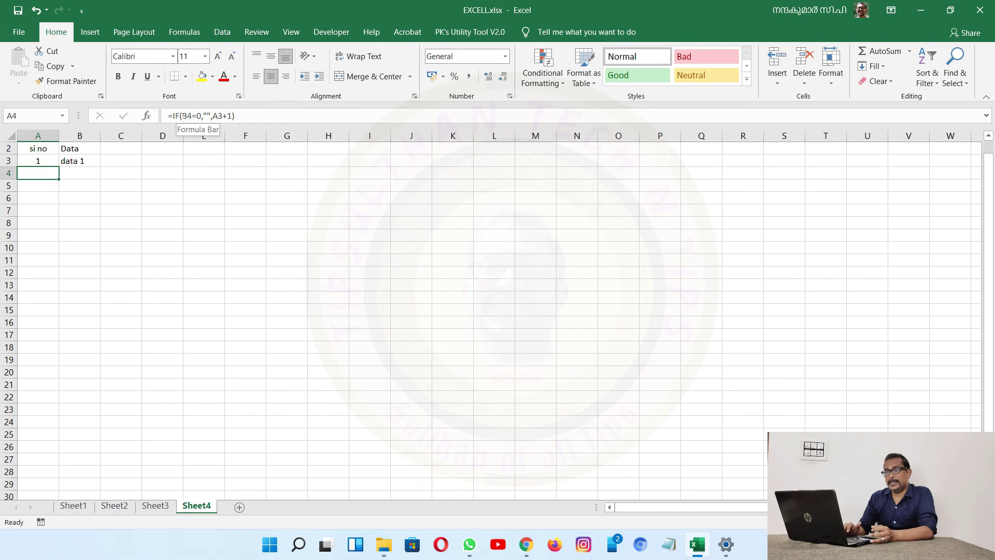
Type data 2, data 3 and data 4 into B4:B6, then start the next entry in B7
click(84, 177)
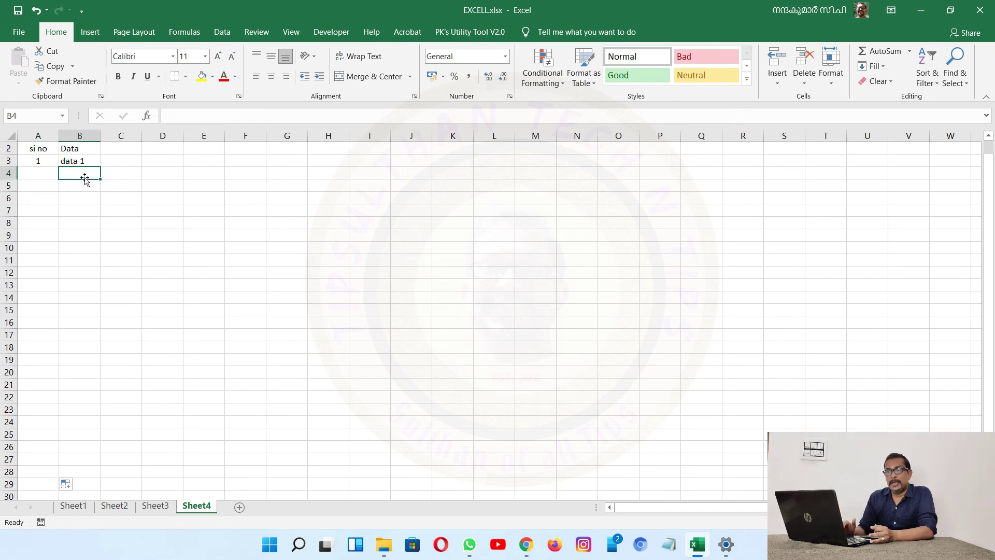
text(date)
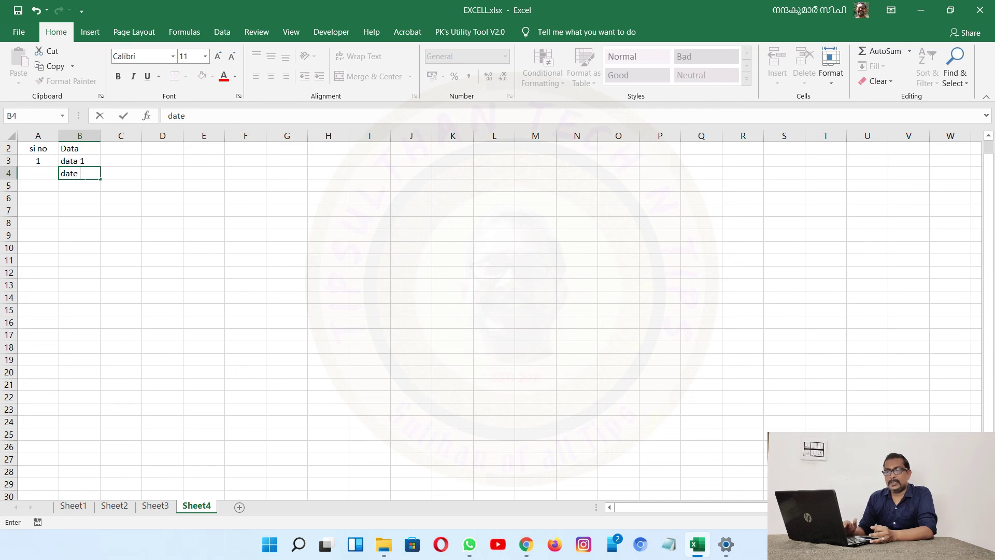
text(a 2)
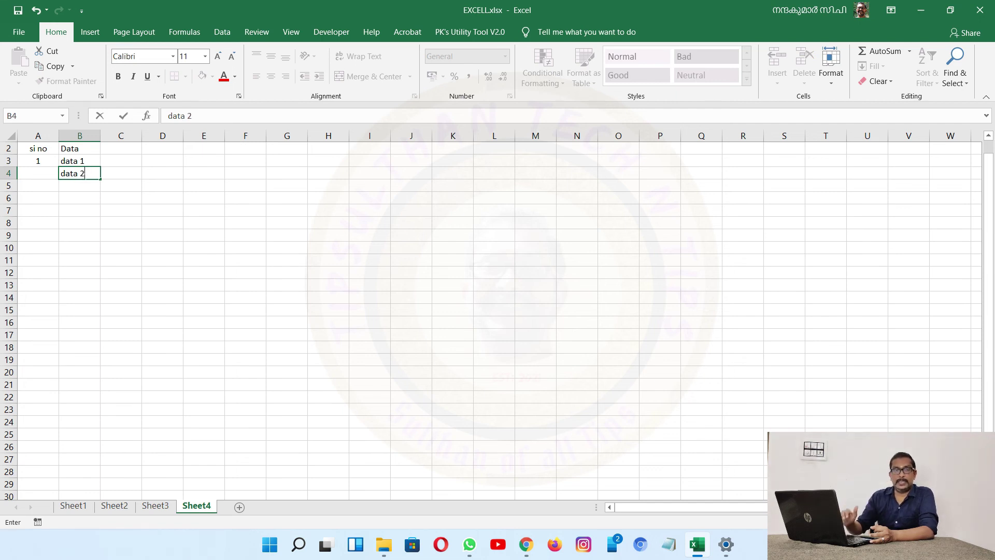
key(Return)
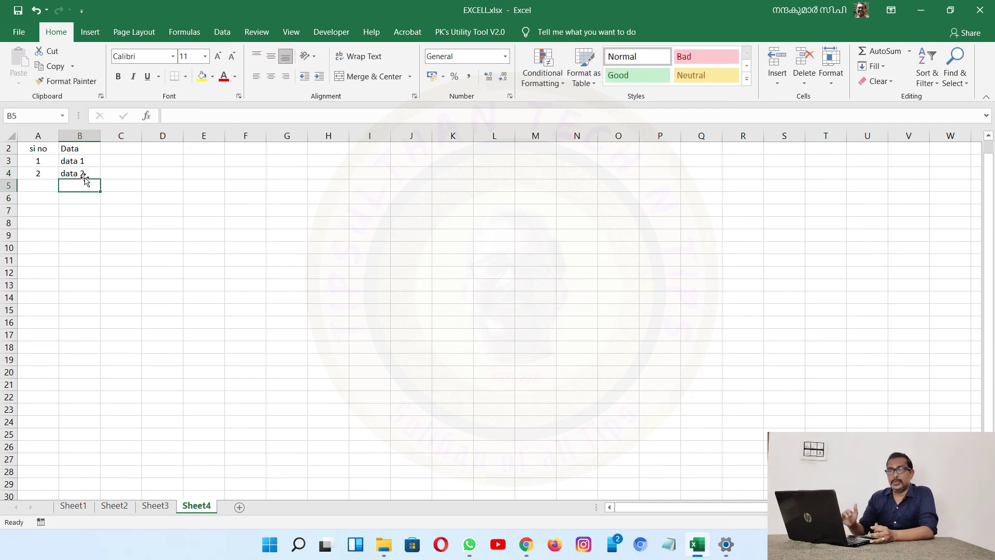
text(data 3)
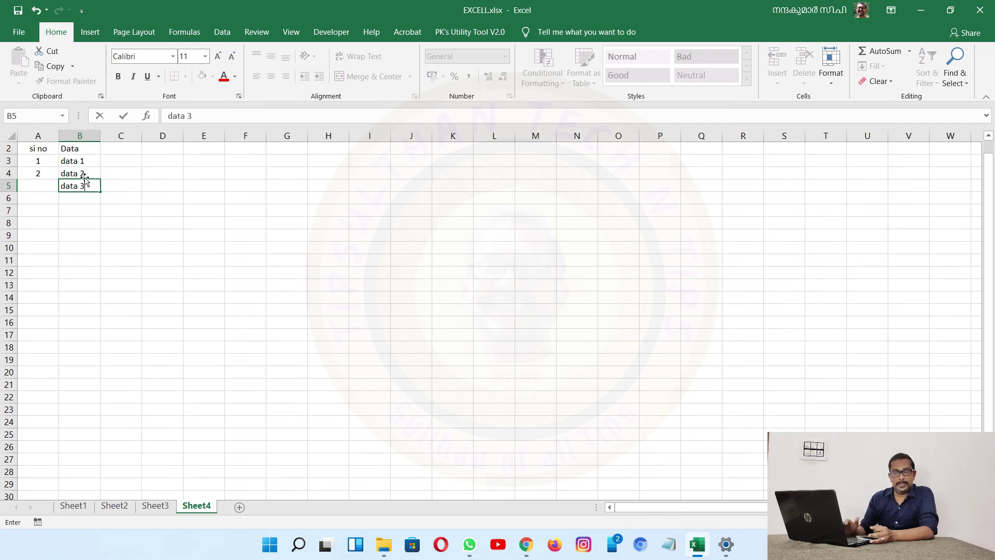
key(Return)
text(d)
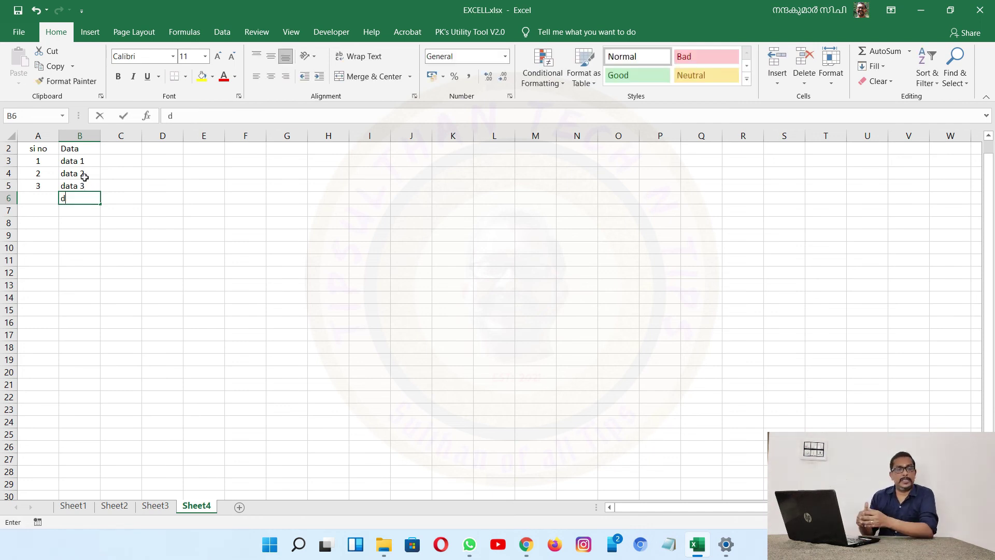
text(ata 4)
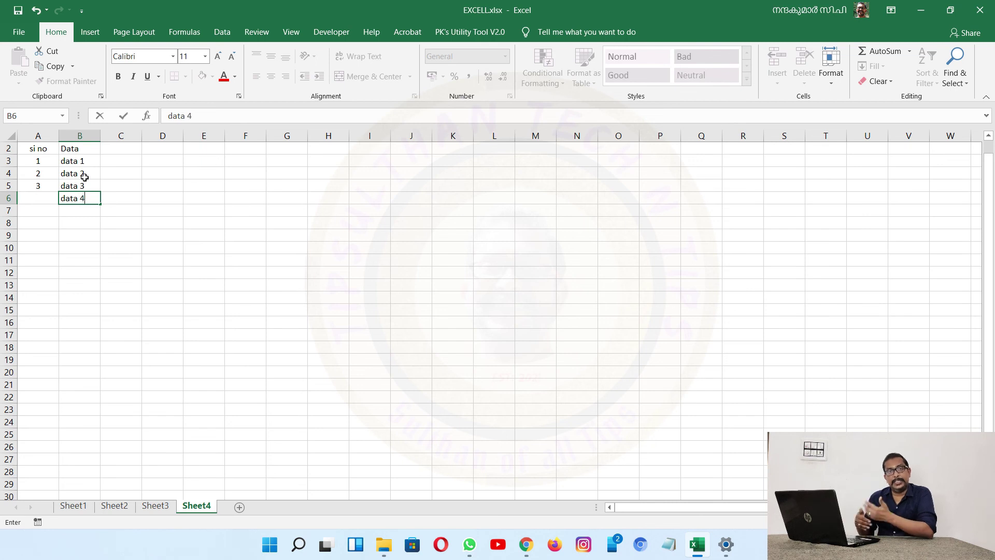
key(Return)
text(data 45)
Correct the mistyped final digit of the entry in B7
key(BackSpace)
key(BackSpace)
text(5)
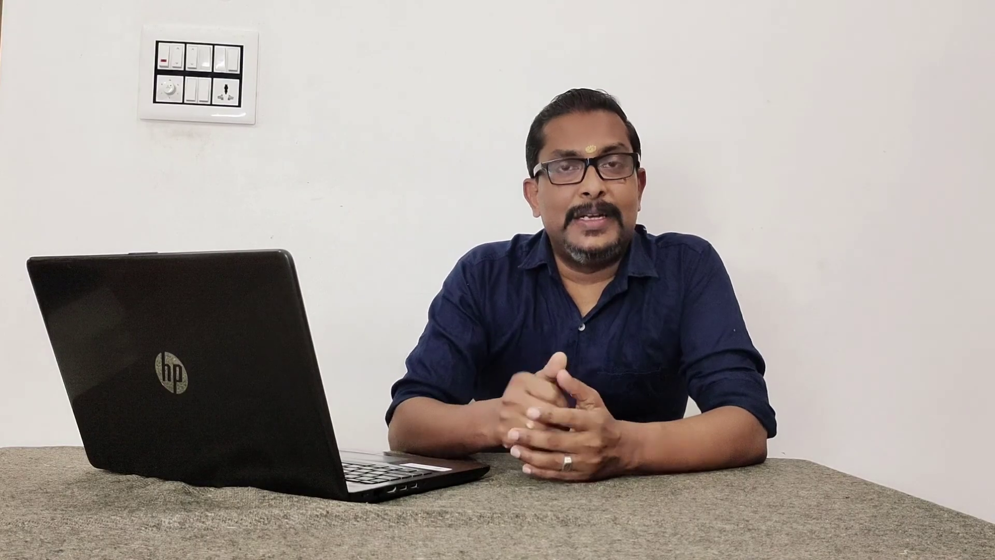